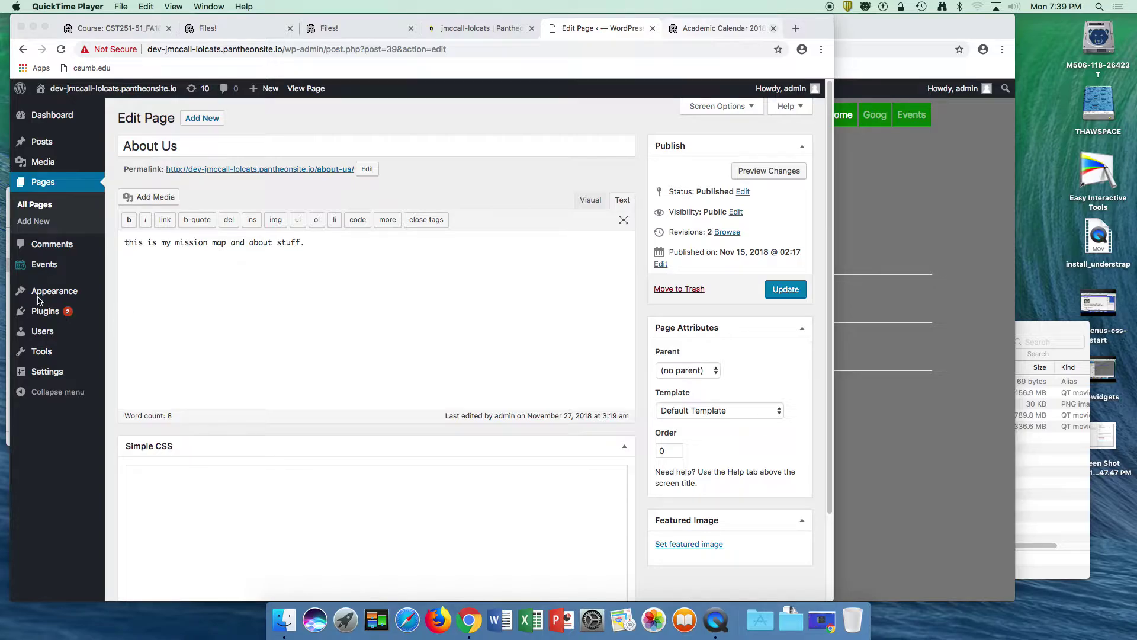
Stay on the About Us page instead of leaving with unsaved changes, and update it.
left_click(49, 317)
mouse_move(33, 316)
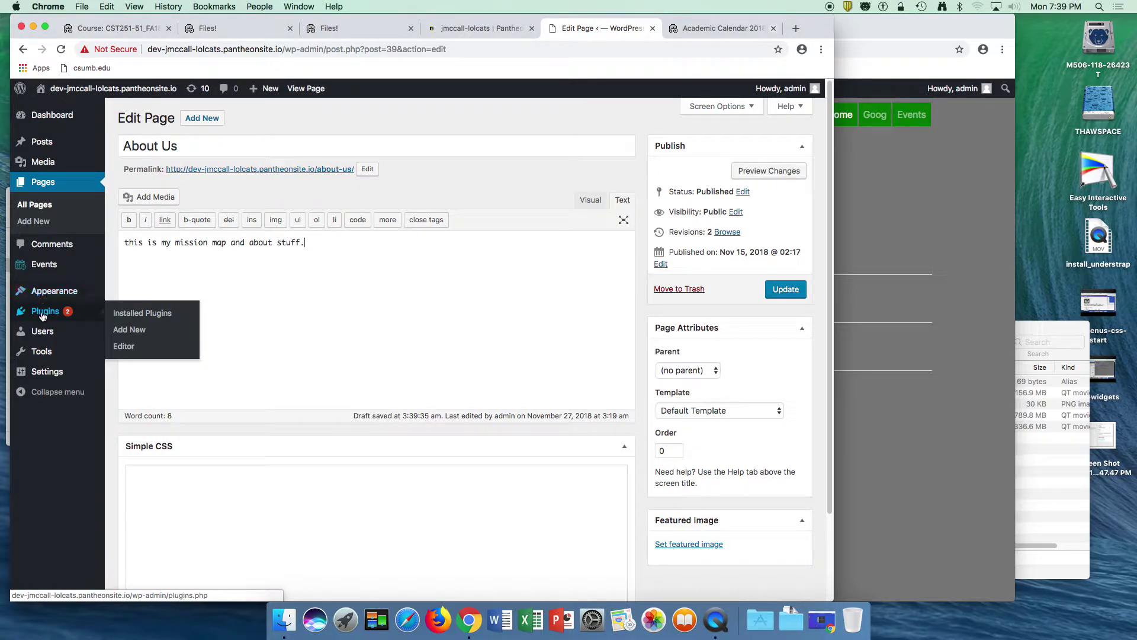
left_click(43, 317)
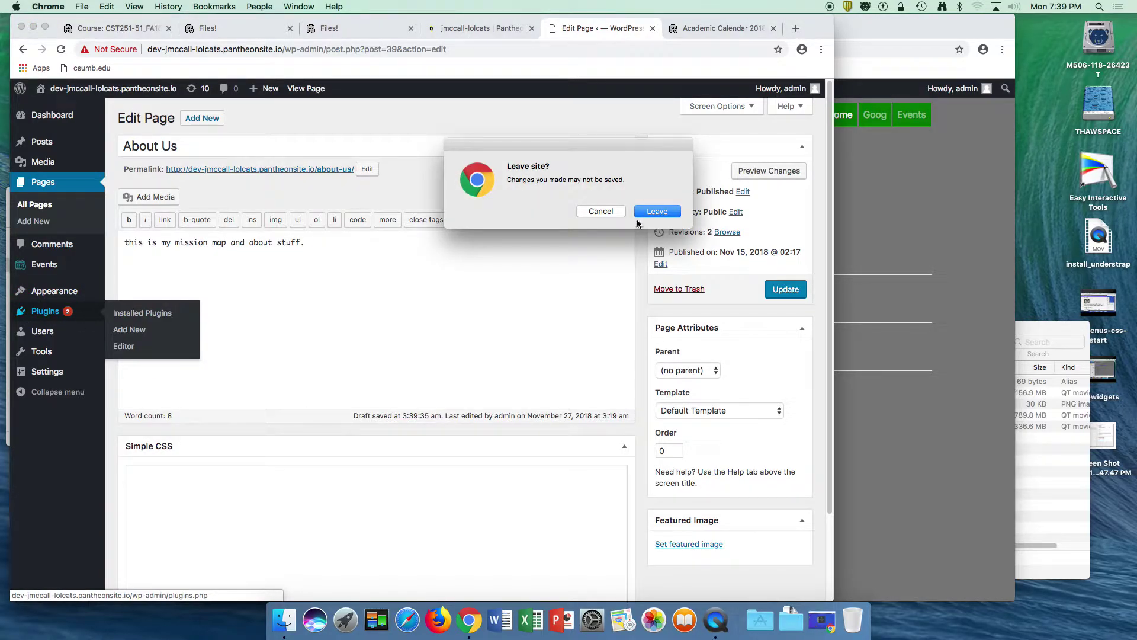
left_click(591, 214)
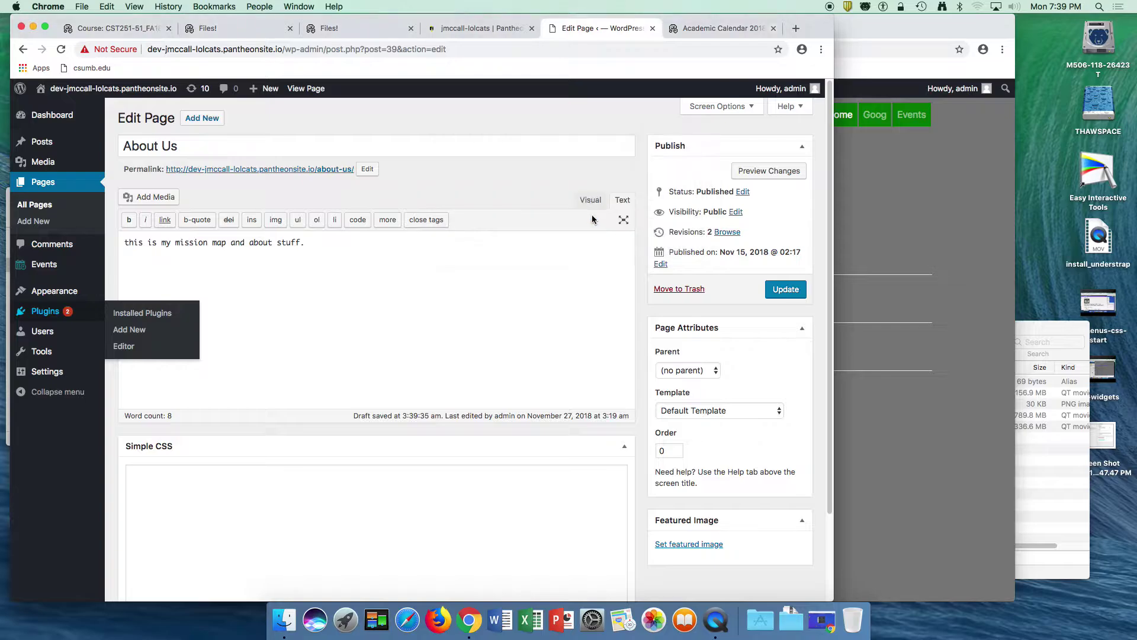
left_click(769, 288)
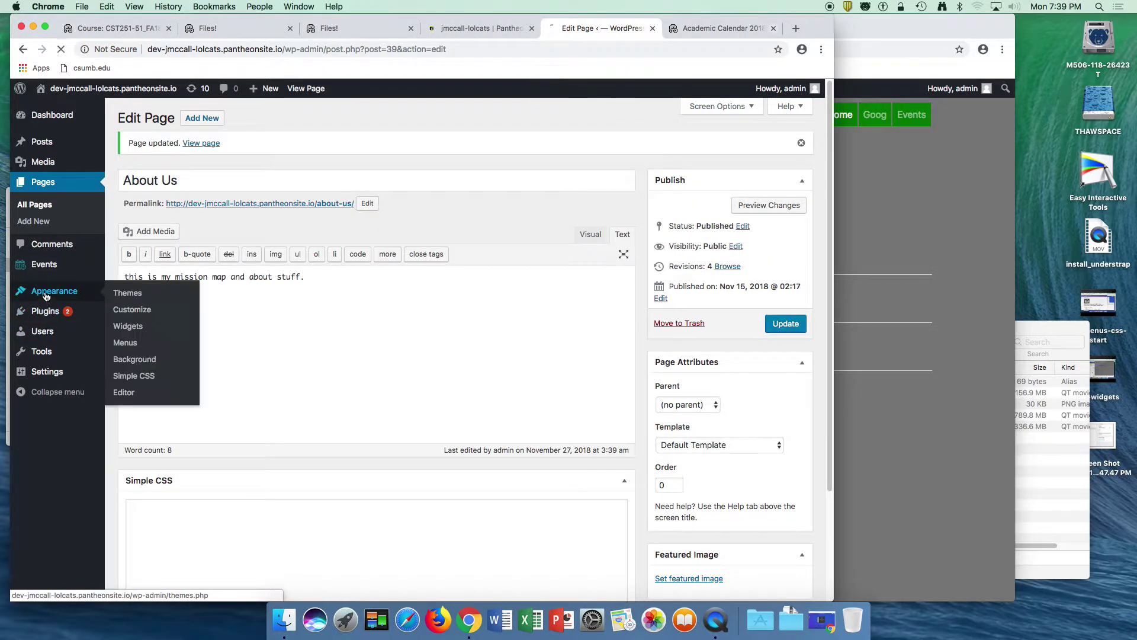
Search the directory of new plugins for "widget shortcode".
left_click(46, 297)
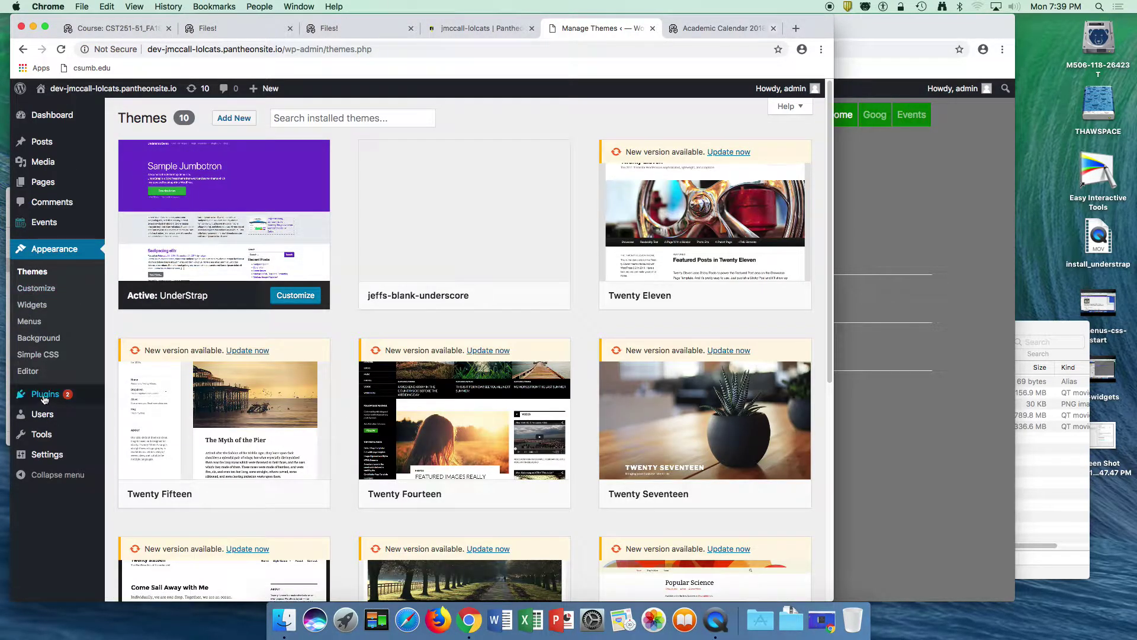
mouse_move(44, 400)
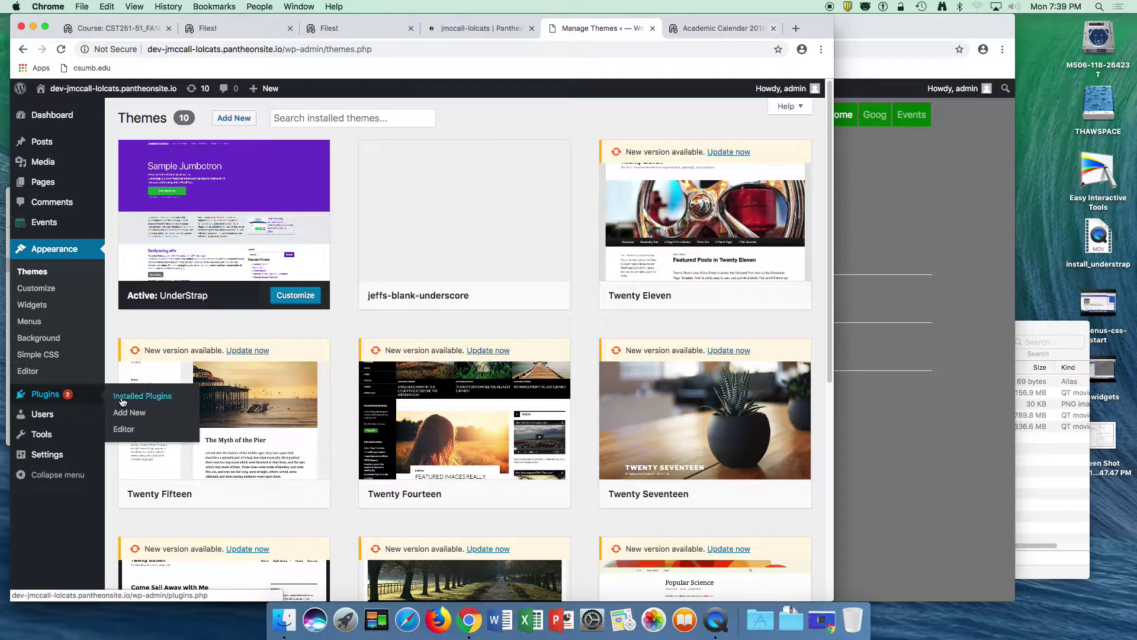
left_click(45, 399)
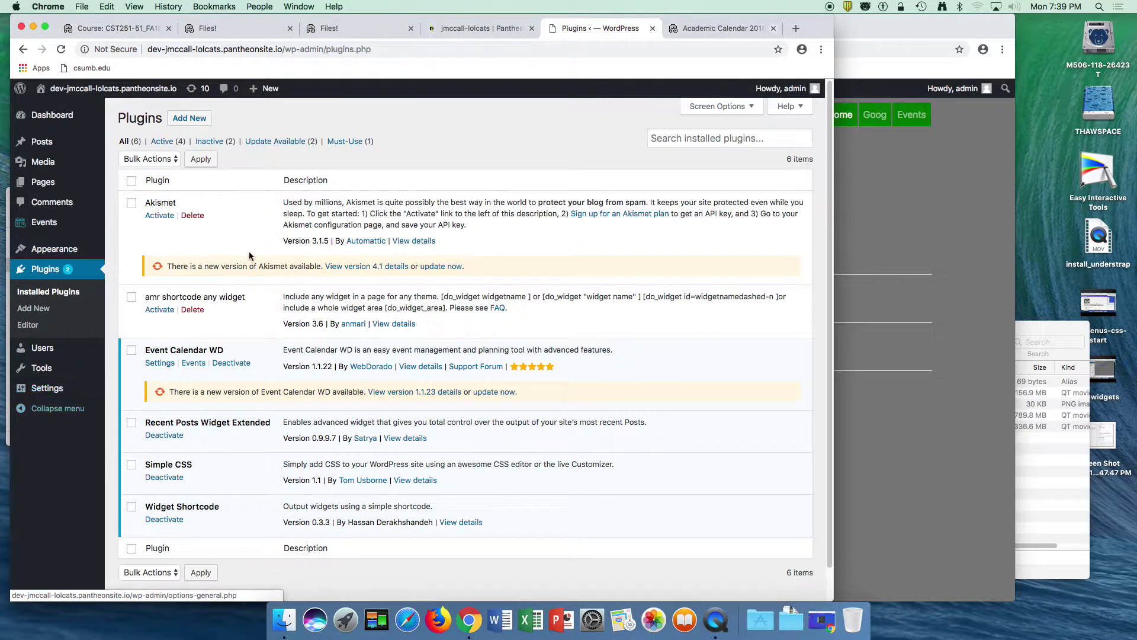
left_click(190, 118)
left_click(659, 153)
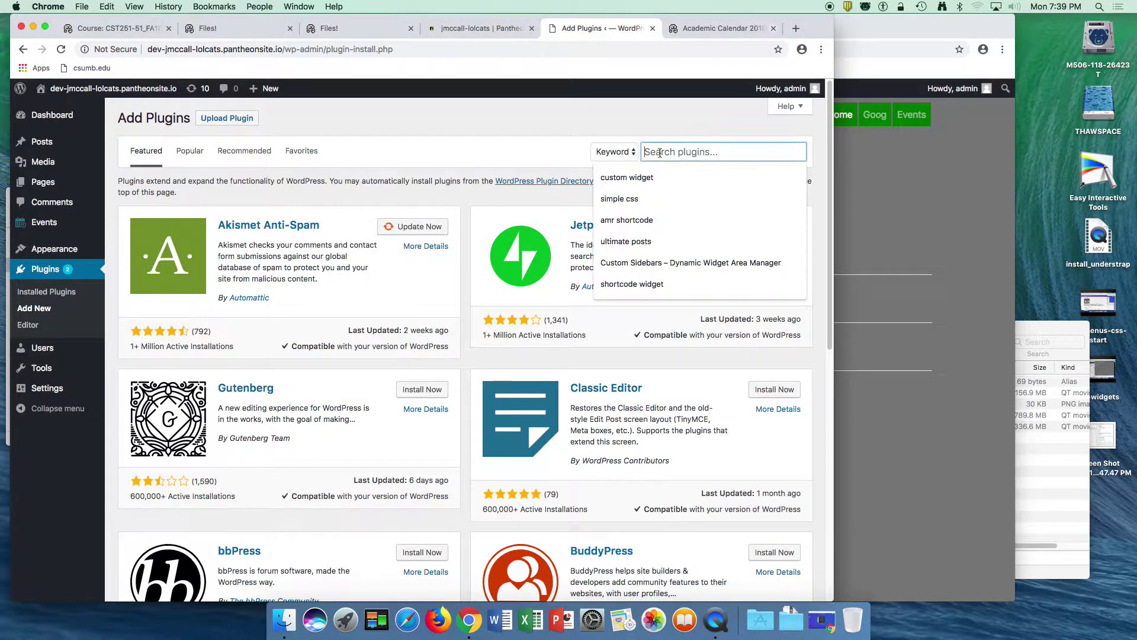
type("wid")
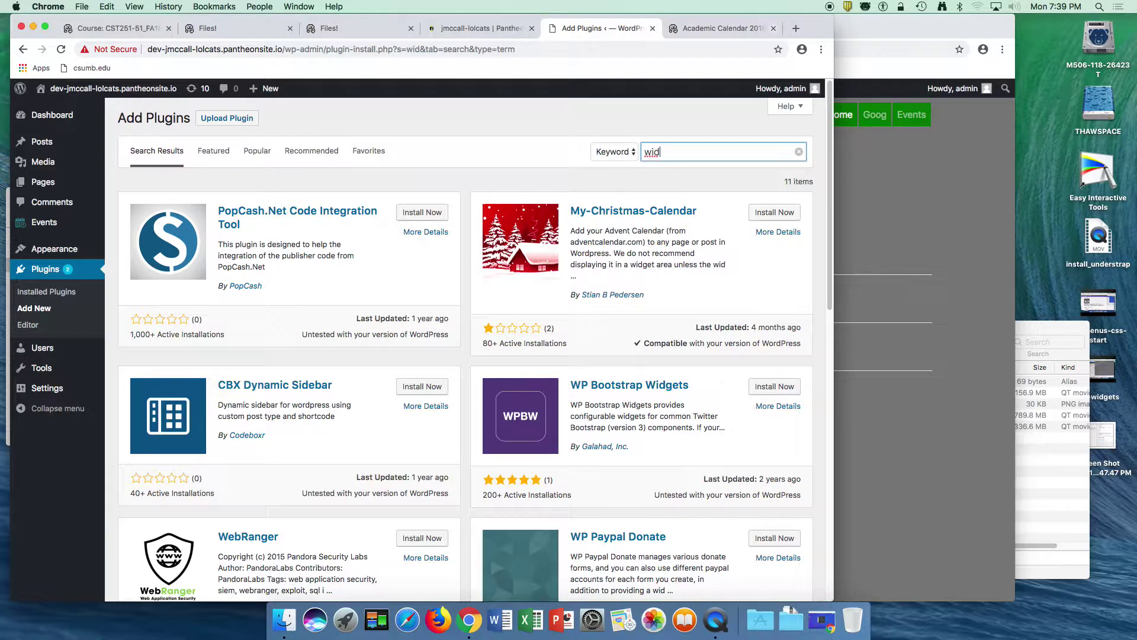
type("get shortc")
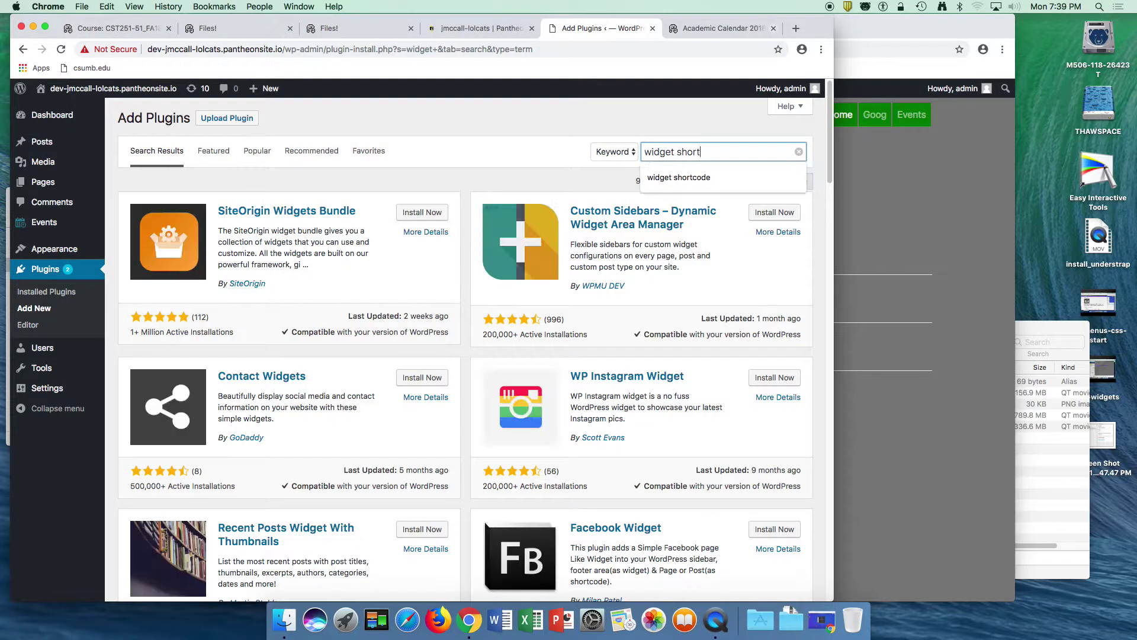
type("ode")
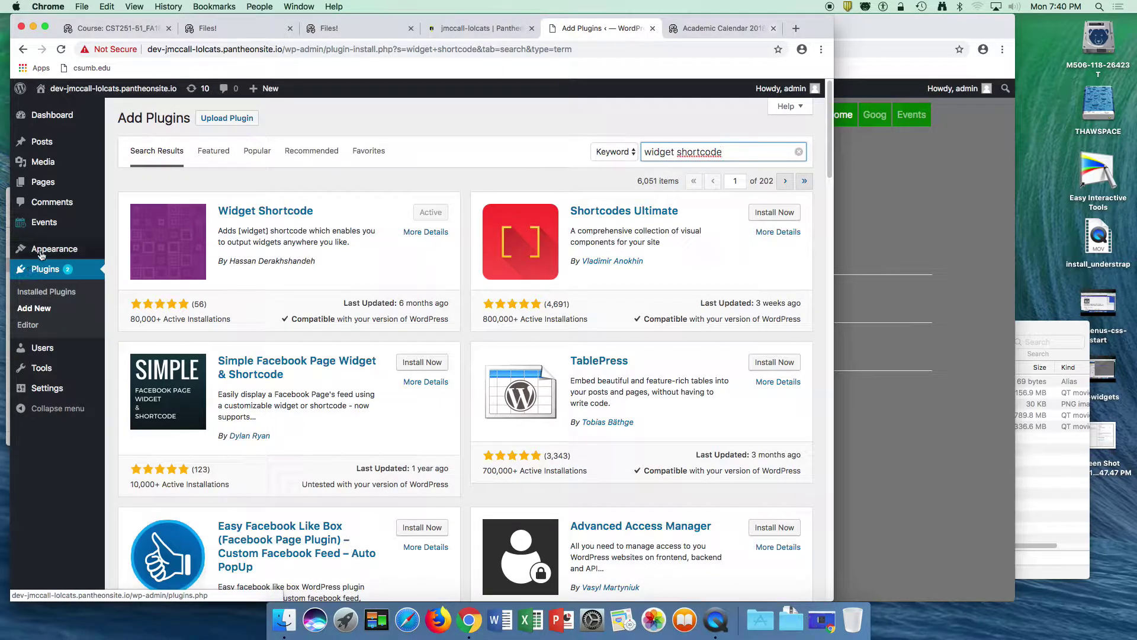
Add the Recent Posts Extended widget to the Widget Shortcode area.
mouse_move(53, 250)
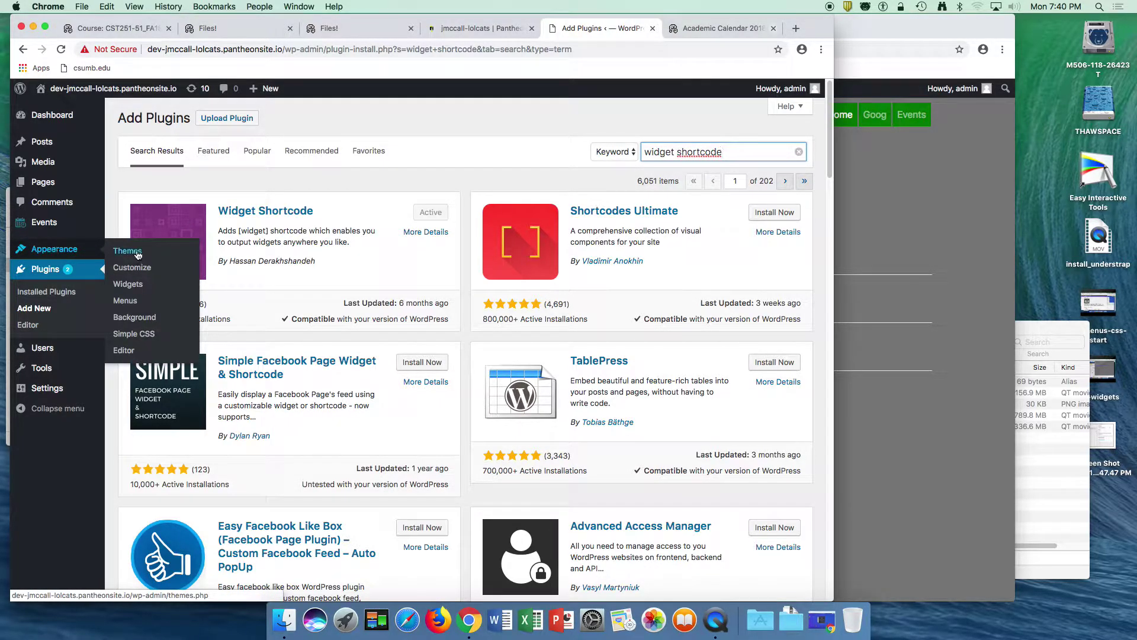
left_click(131, 286)
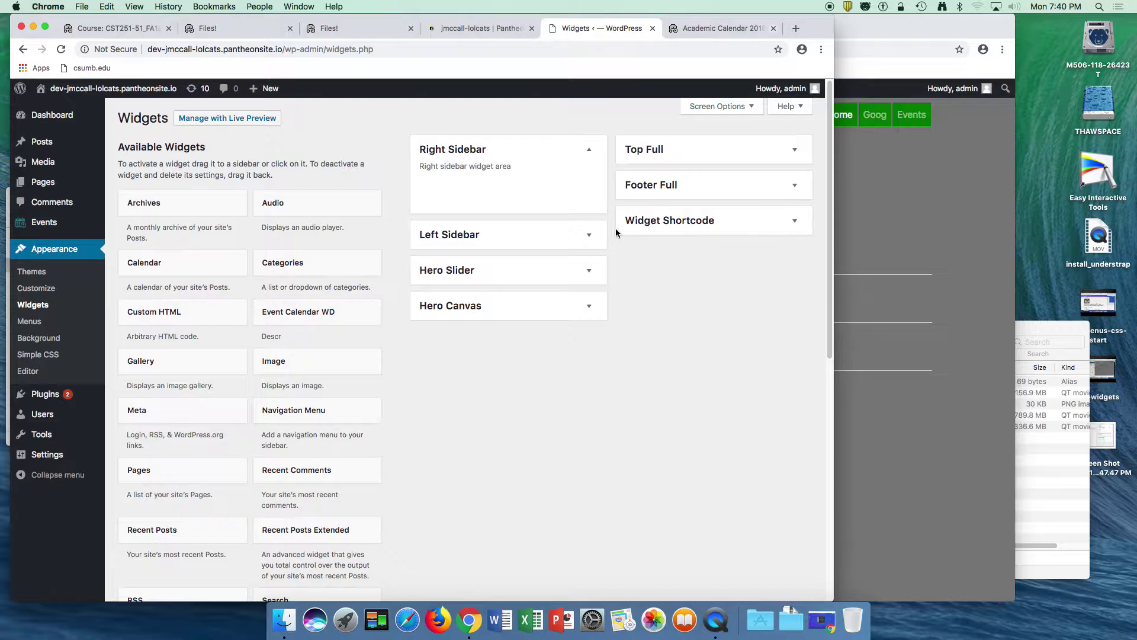
left_click(761, 221)
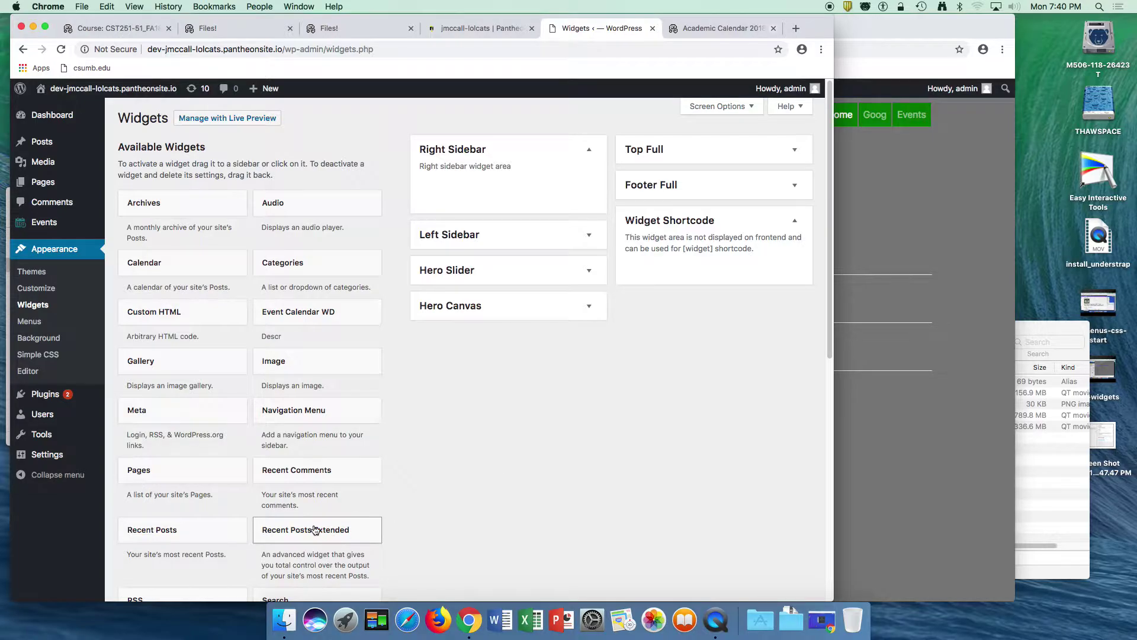
left_click_drag(280, 535, 681, 266)
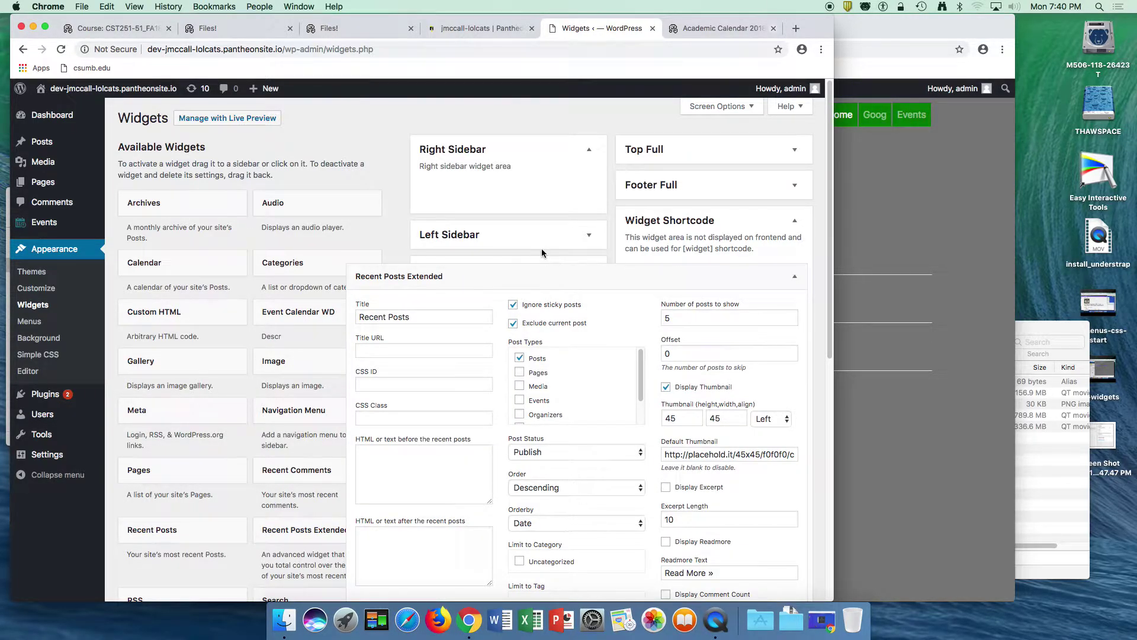
Set the Recent Posts Extended widget to show 10 posts and turn off its thumbnail display.
scroll(542, 248, "down", 3)
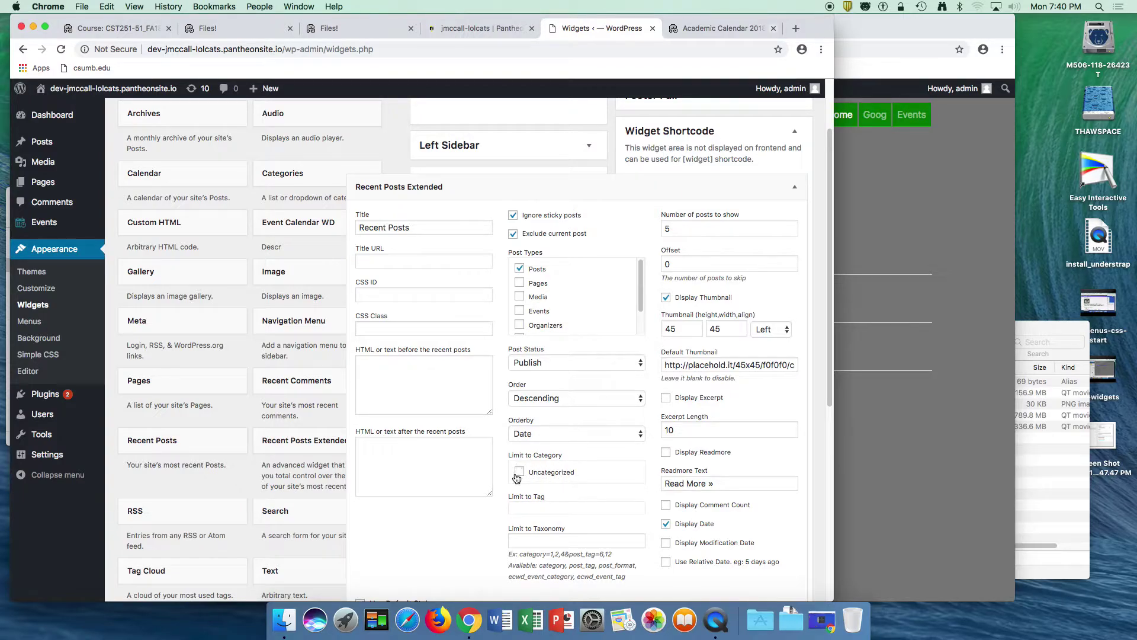
scroll(596, 474, "down", 1)
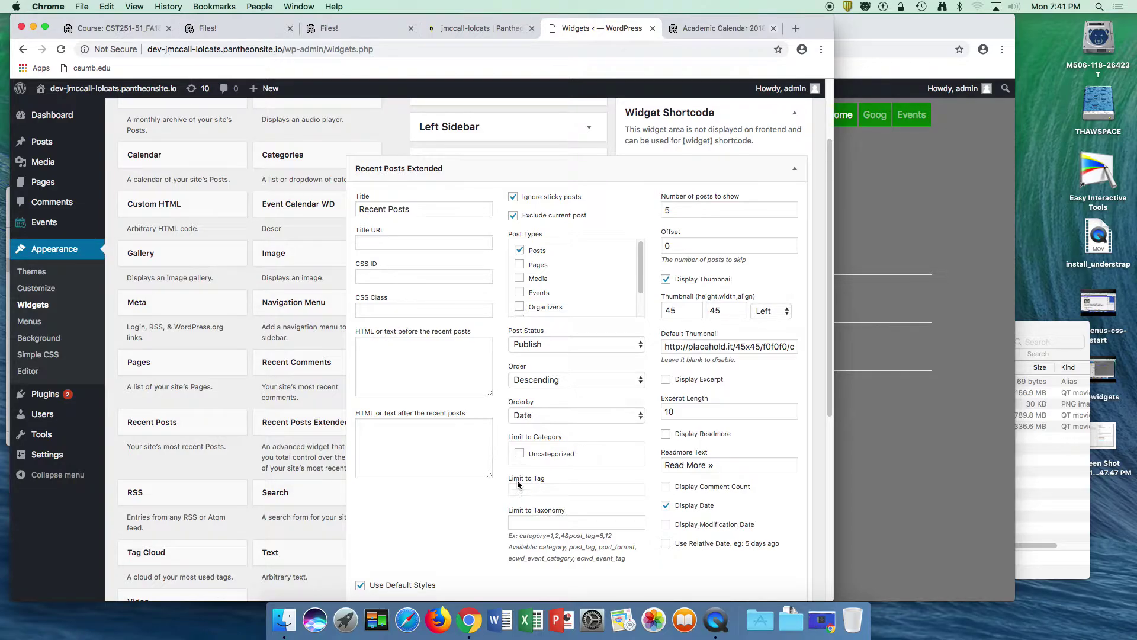
left_click(693, 211)
type("10")
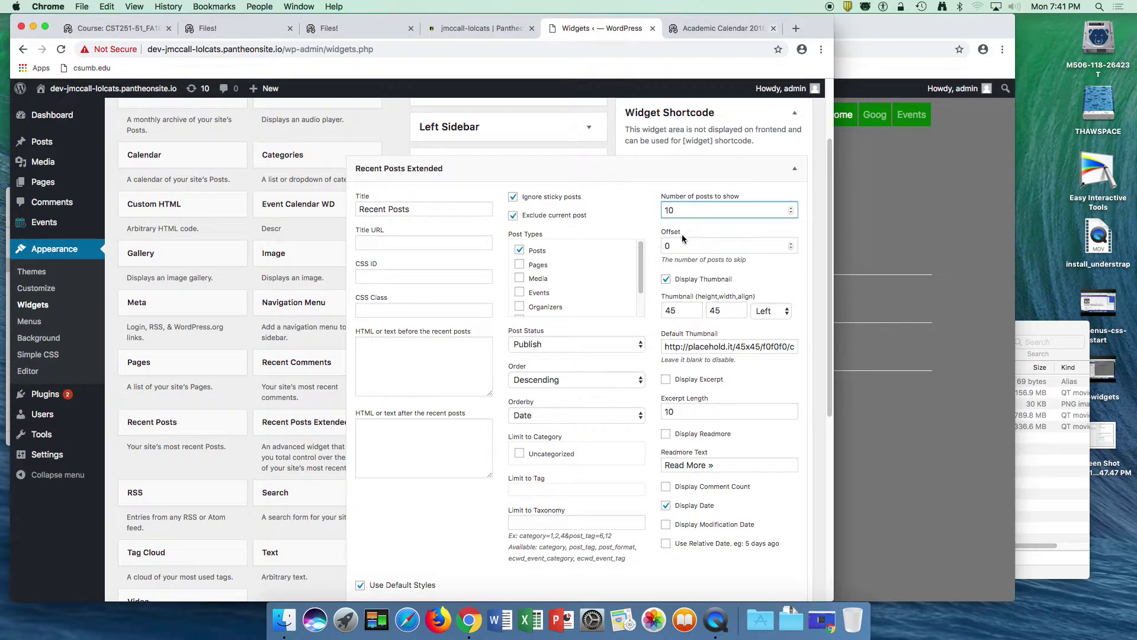
left_click(666, 281)
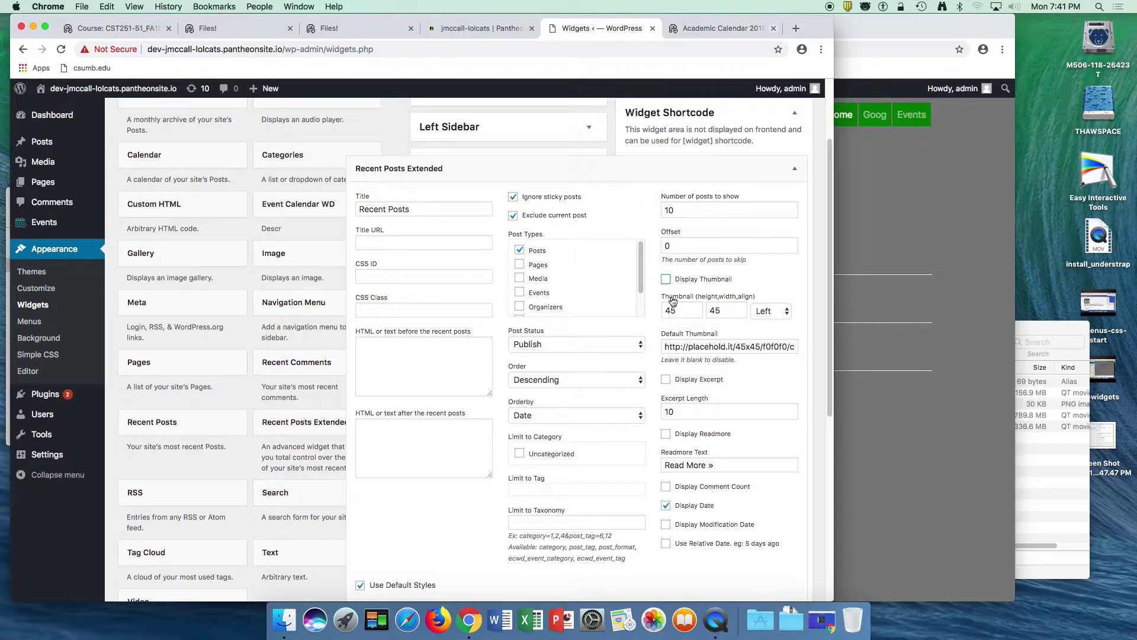
Set the widget's excerpt length to 100 and shorten its Readmore text to "More »".
left_click(688, 413)
type("0")
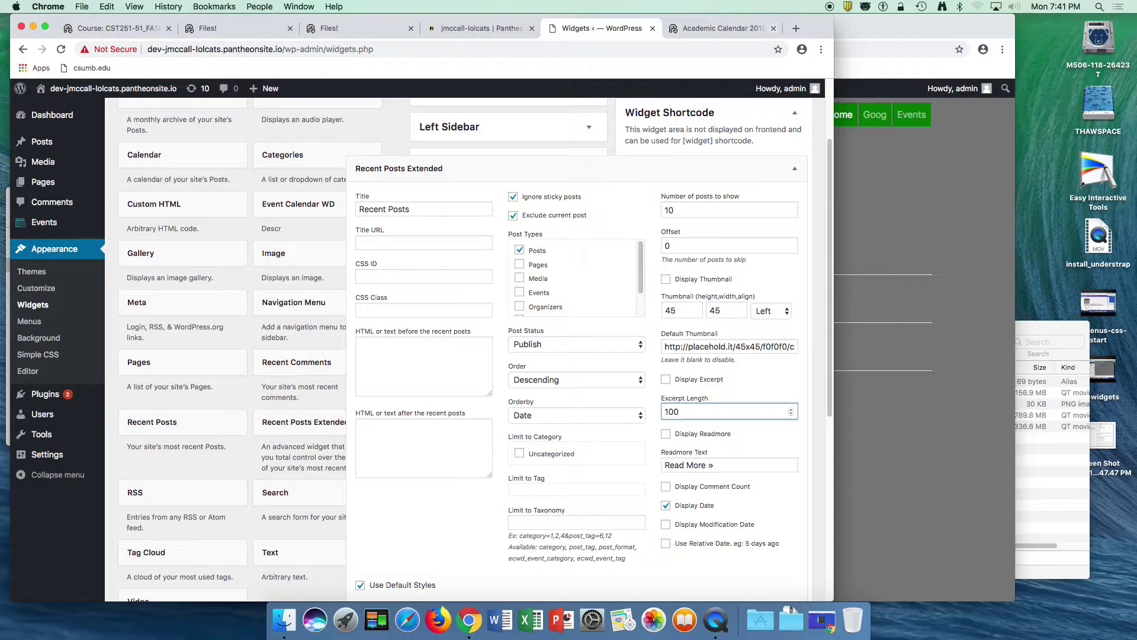
left_click(686, 464)
key("BackSpace")
key("BackSpace")
key("BackSpace")
key("BackSpace")
key("BackSpace")
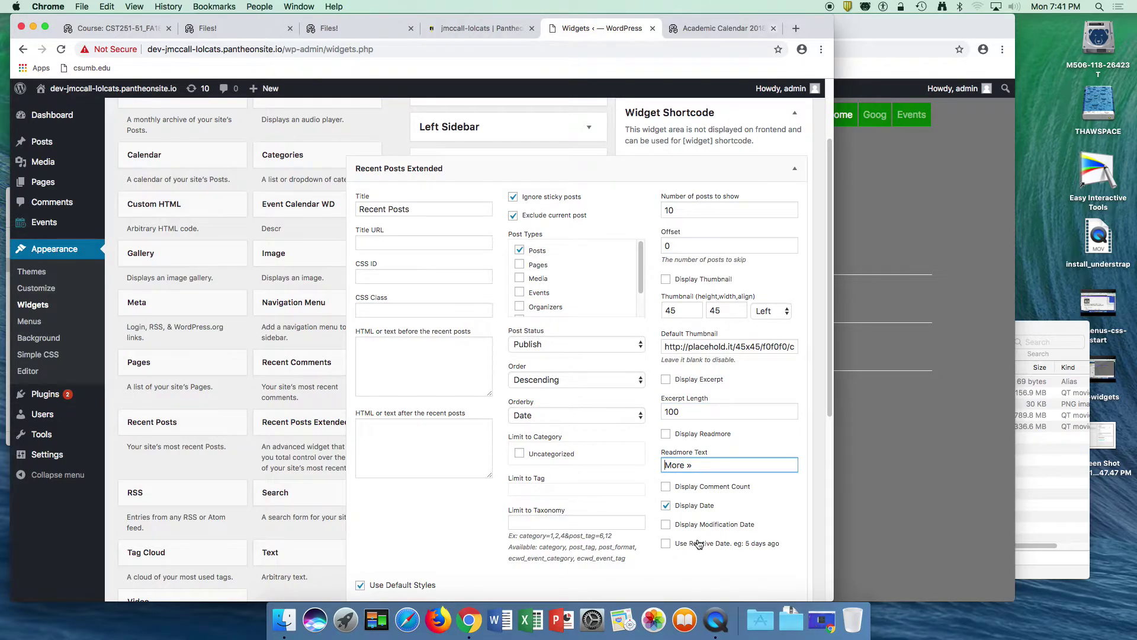
Delete all of the widget's custom CSS and save the widget.
scroll(698, 543, "down", 5)
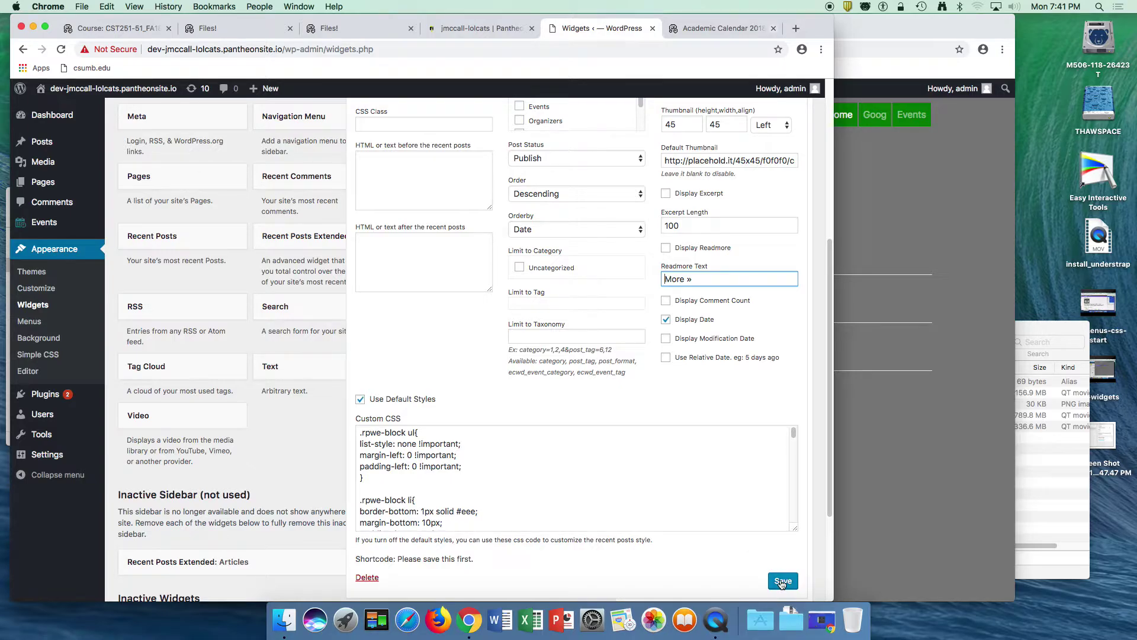
left_click(473, 477)
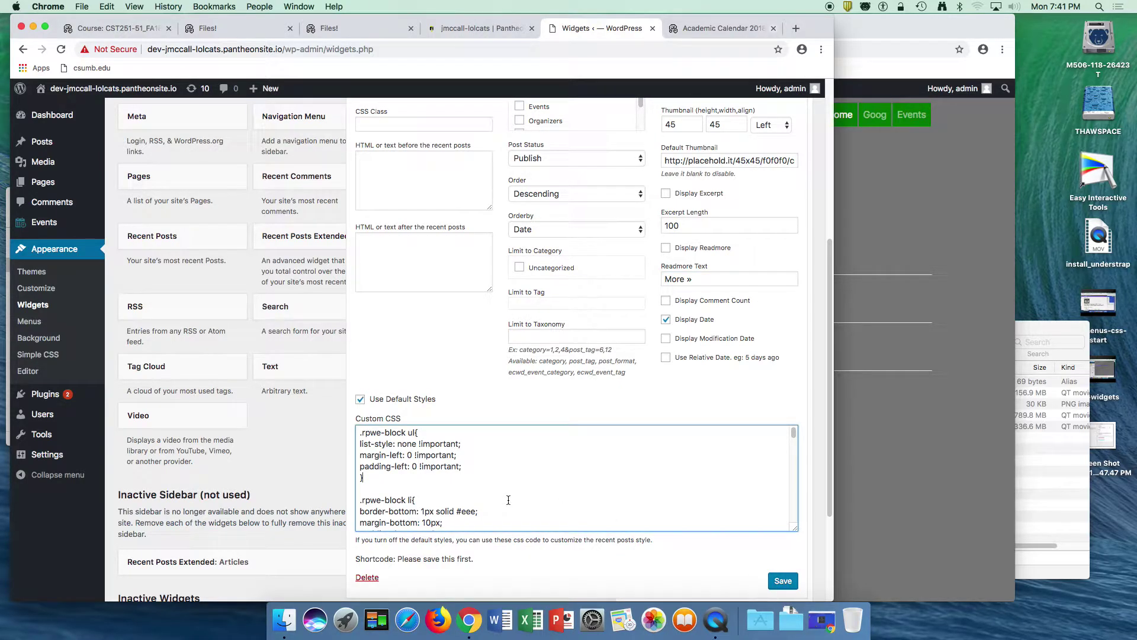
key("super+a")
key("BackSpace")
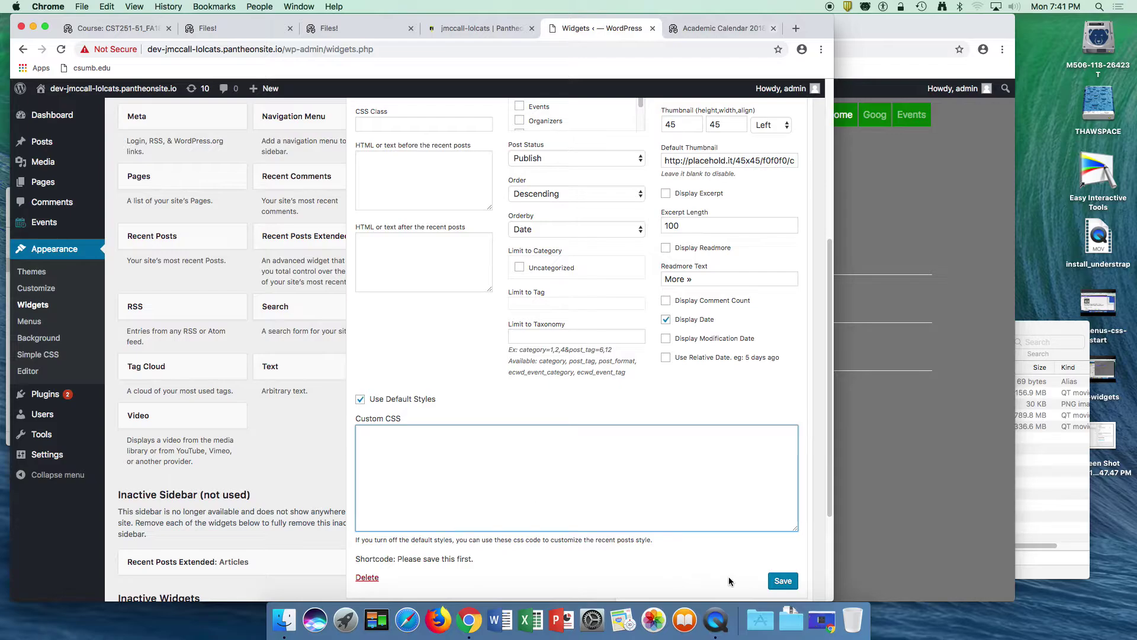
left_click(786, 580)
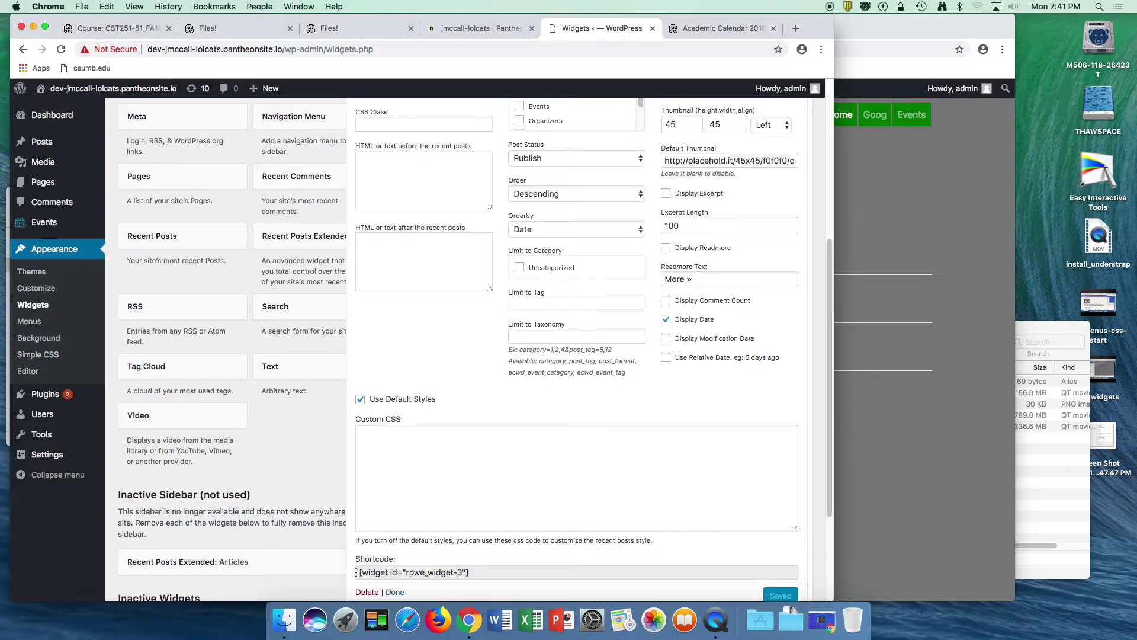
Copy the widget's shortcode [widget id="rpwe_widget-3"] onto a new line below the existing text of the About Us page.
left_click_drag(359, 573, 472, 571)
key("super+c")
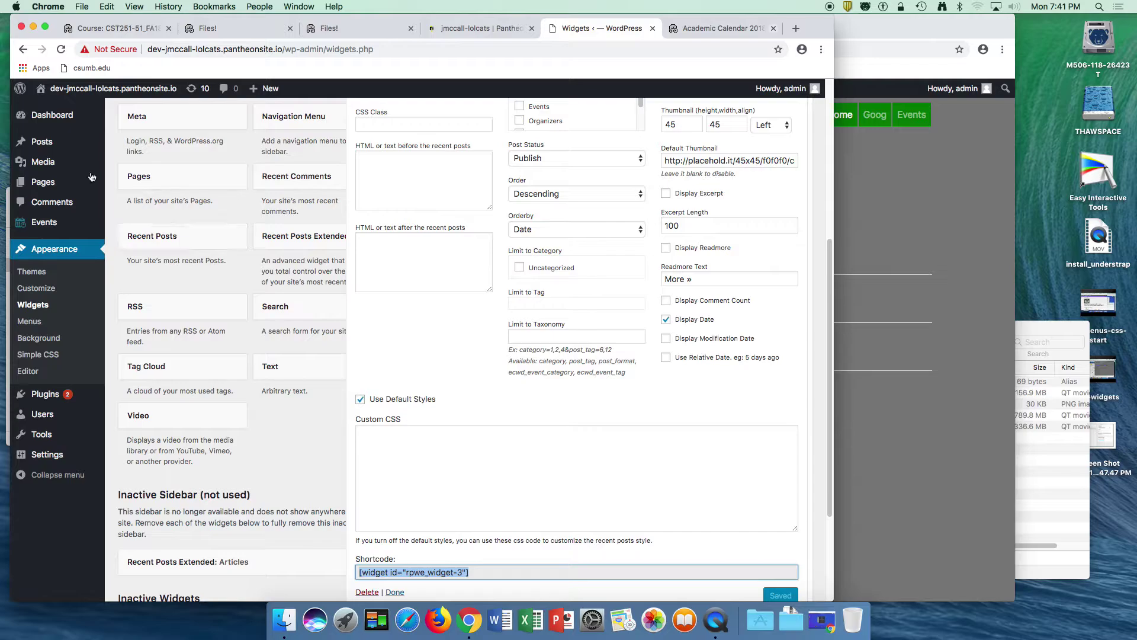
mouse_move(37, 164)
mouse_move(39, 184)
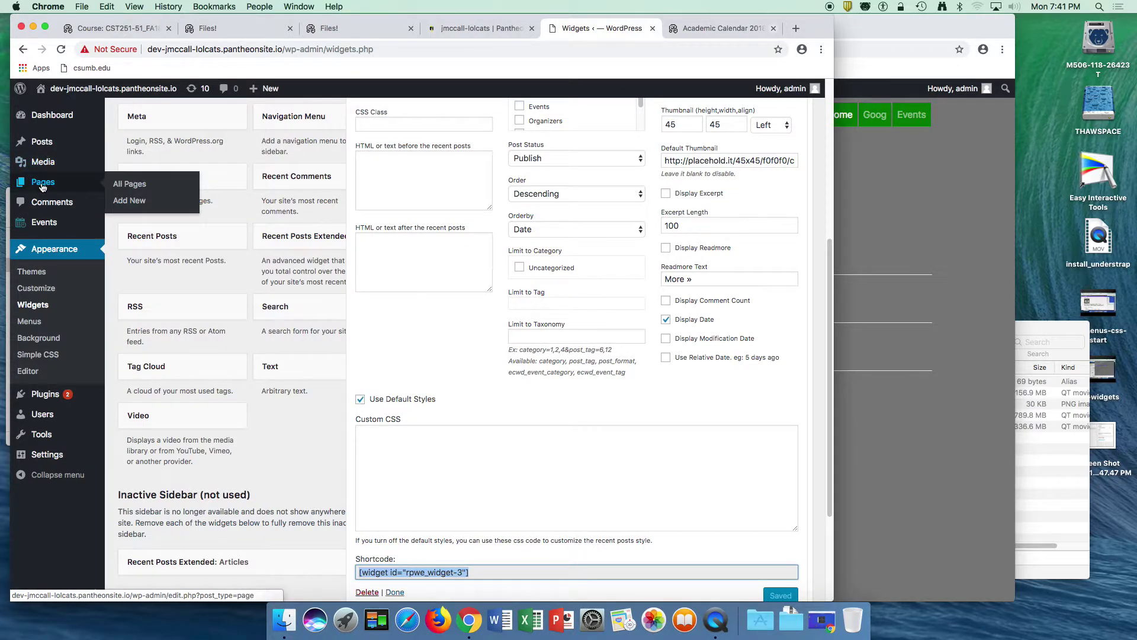
left_click(124, 187)
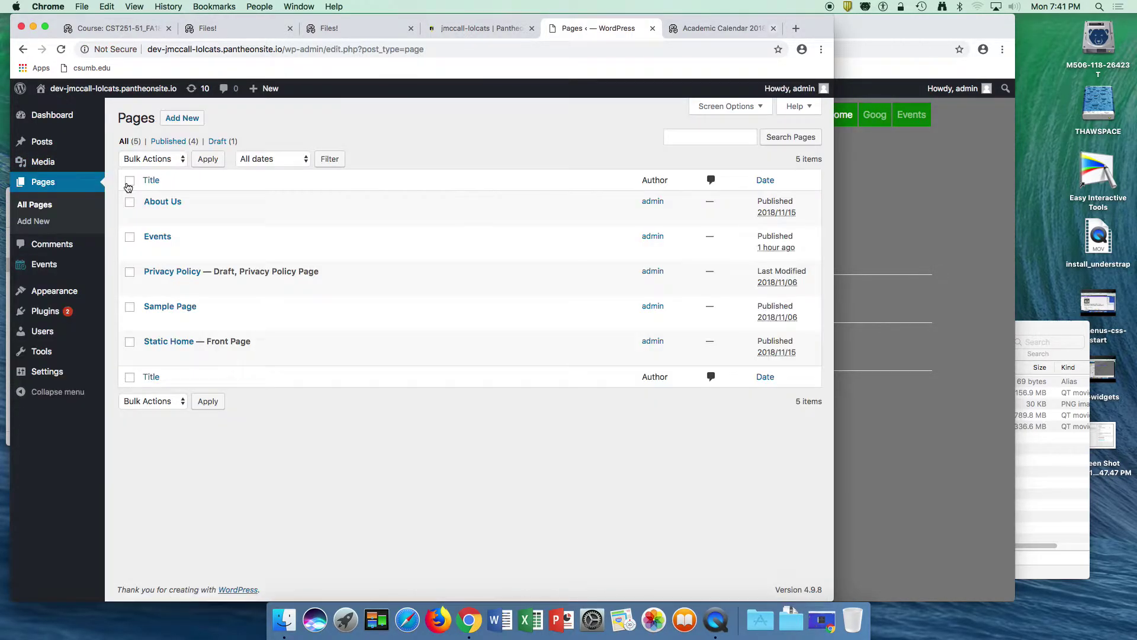
left_click(157, 203)
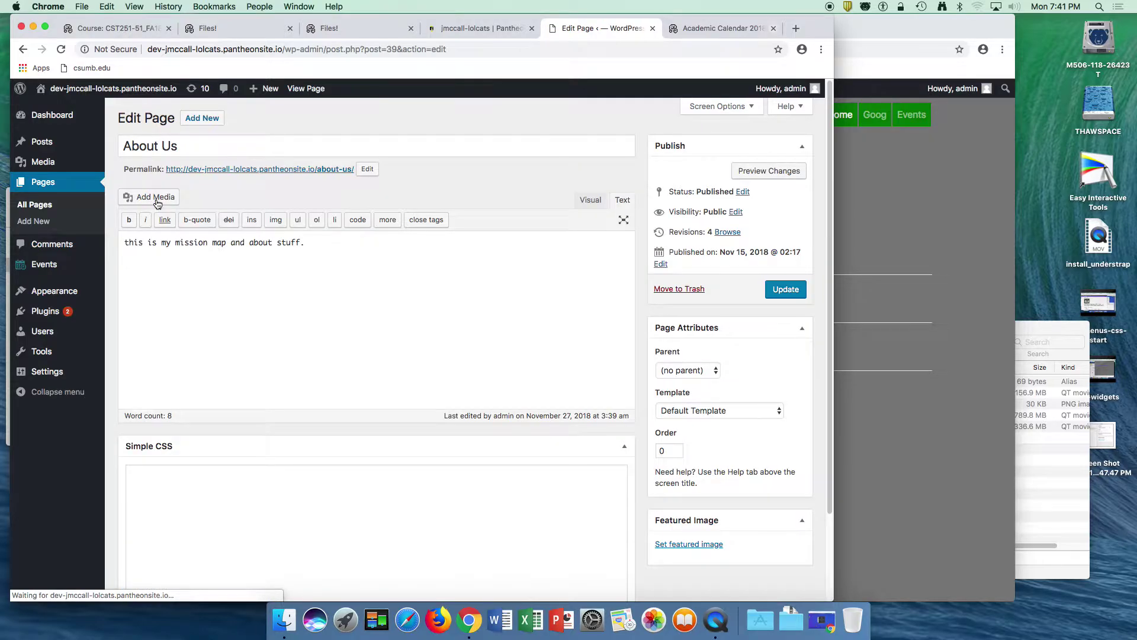
left_click(166, 261)
key("Return")
key("super+v")
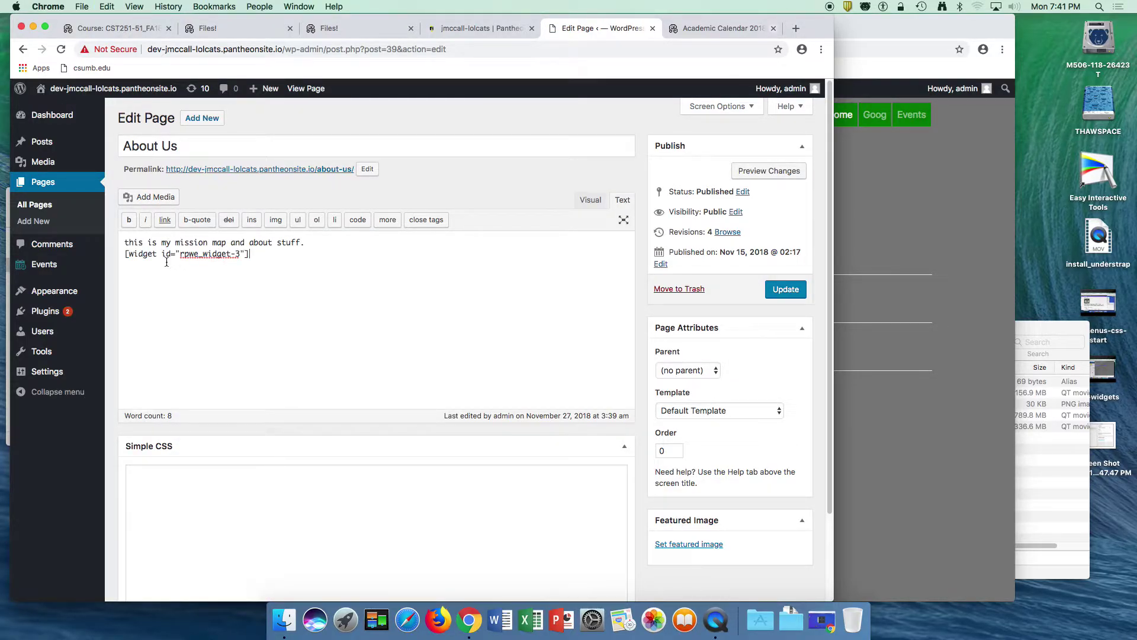
Update the About Us page from the Visual editor and open the published page.
left_click(590, 200)
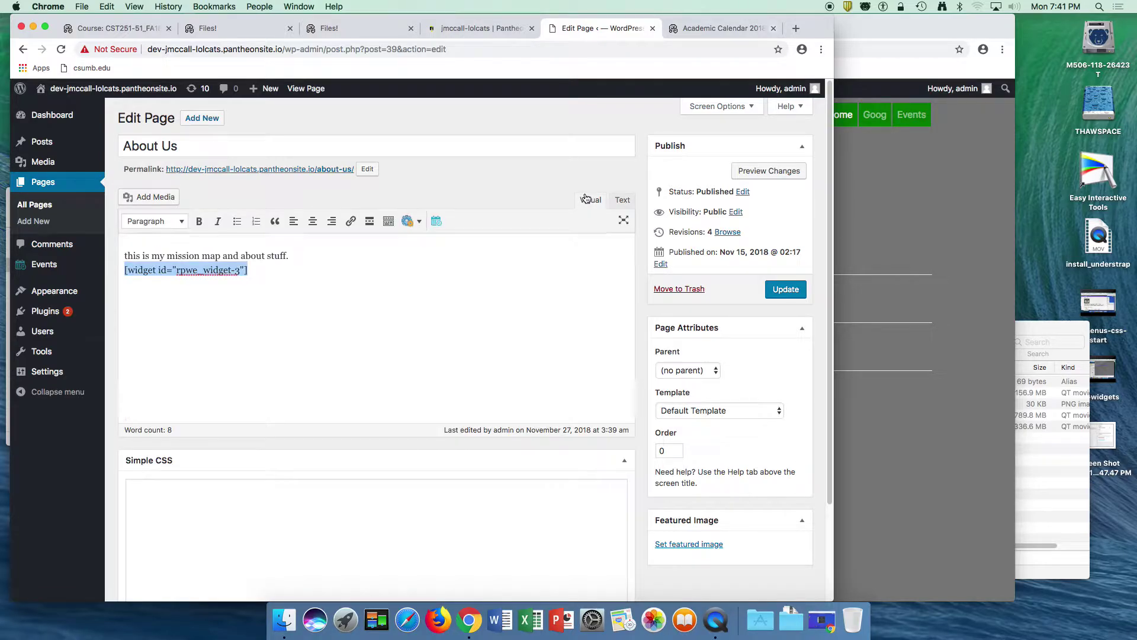
left_click(623, 200)
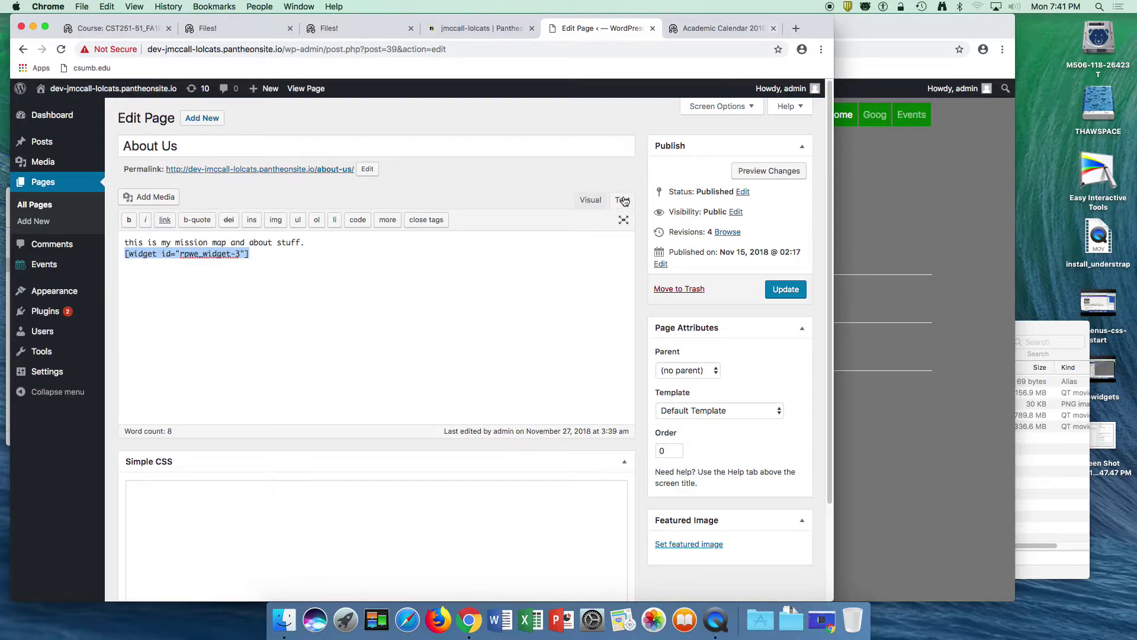
left_click(590, 199)
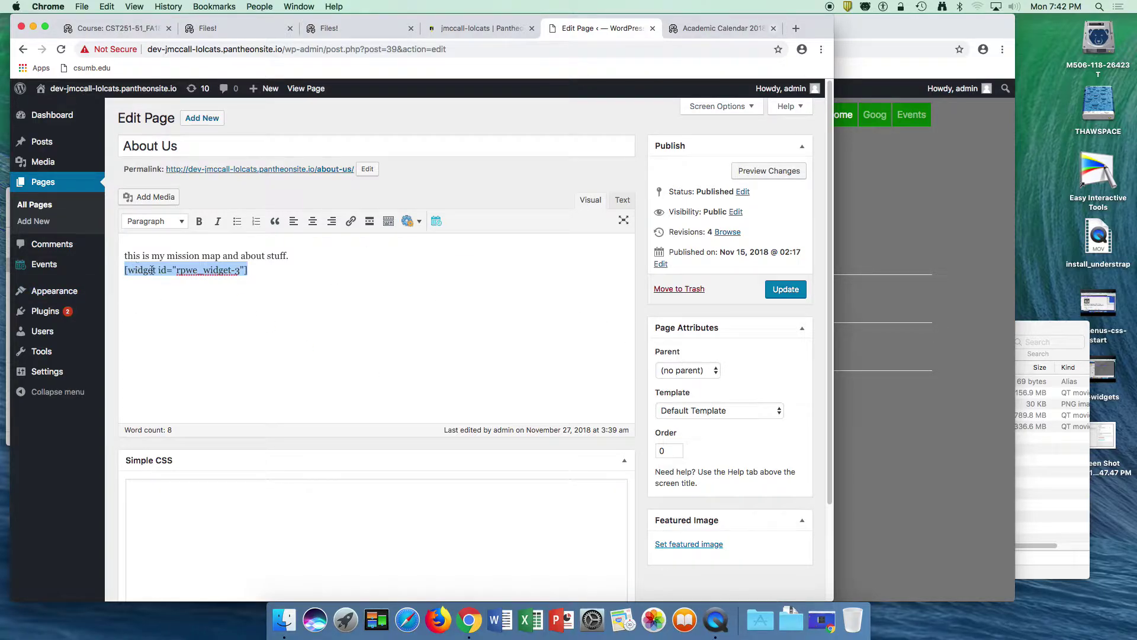
left_click(780, 291)
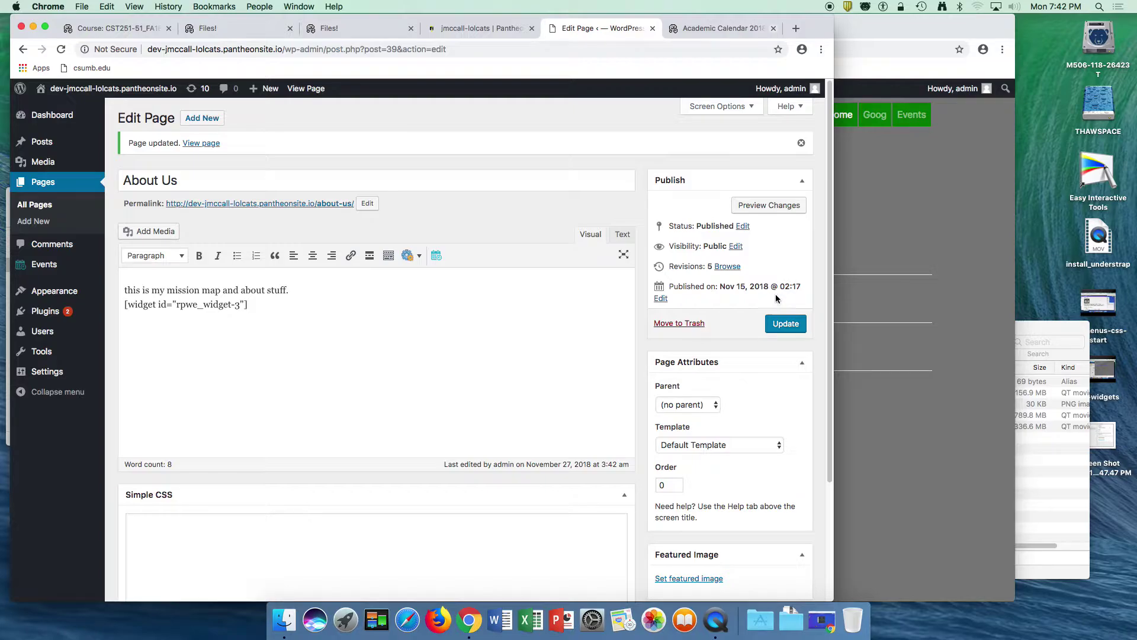
left_click(306, 204)
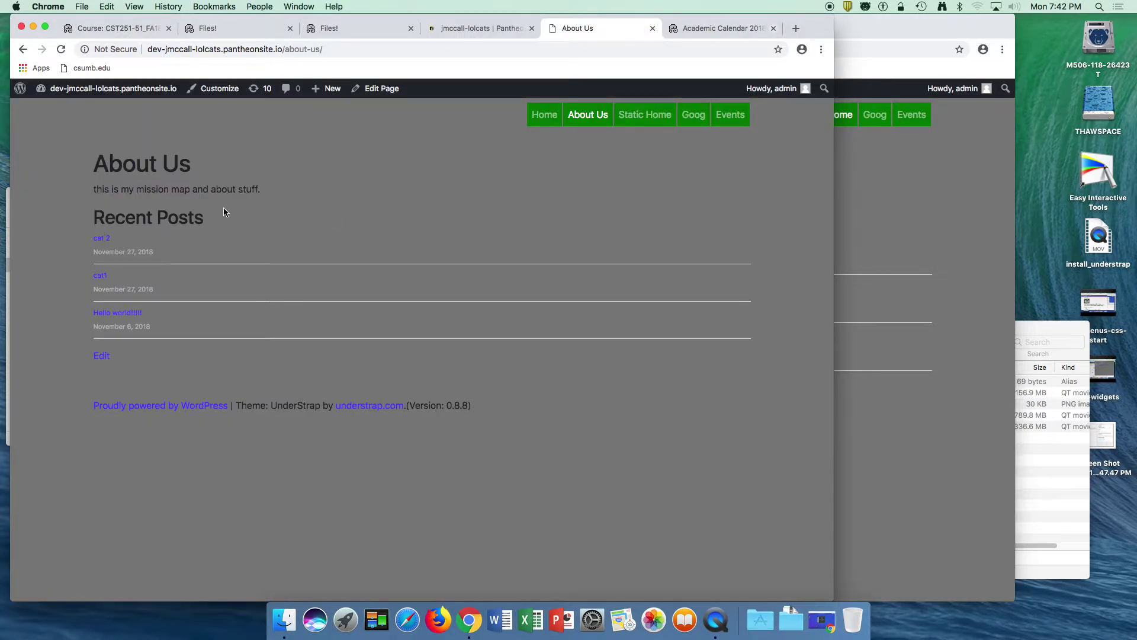
Reload the published About Us page, clear the Pantheon dev site's caches, and return to the page.
left_click_drag(93, 219, 203, 221)
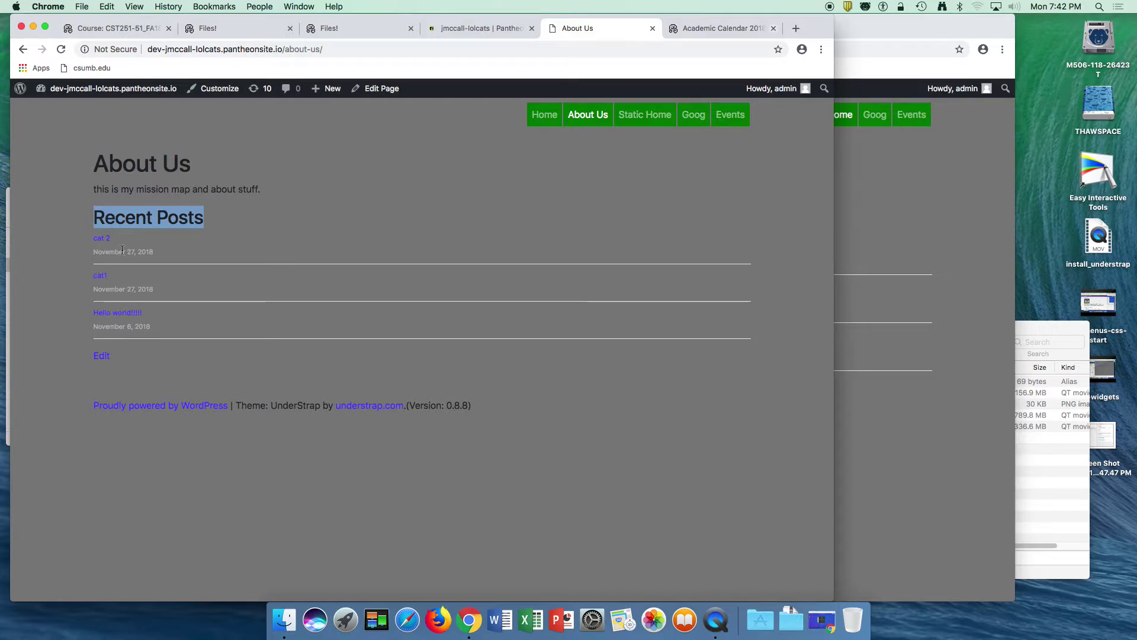
left_click(62, 51)
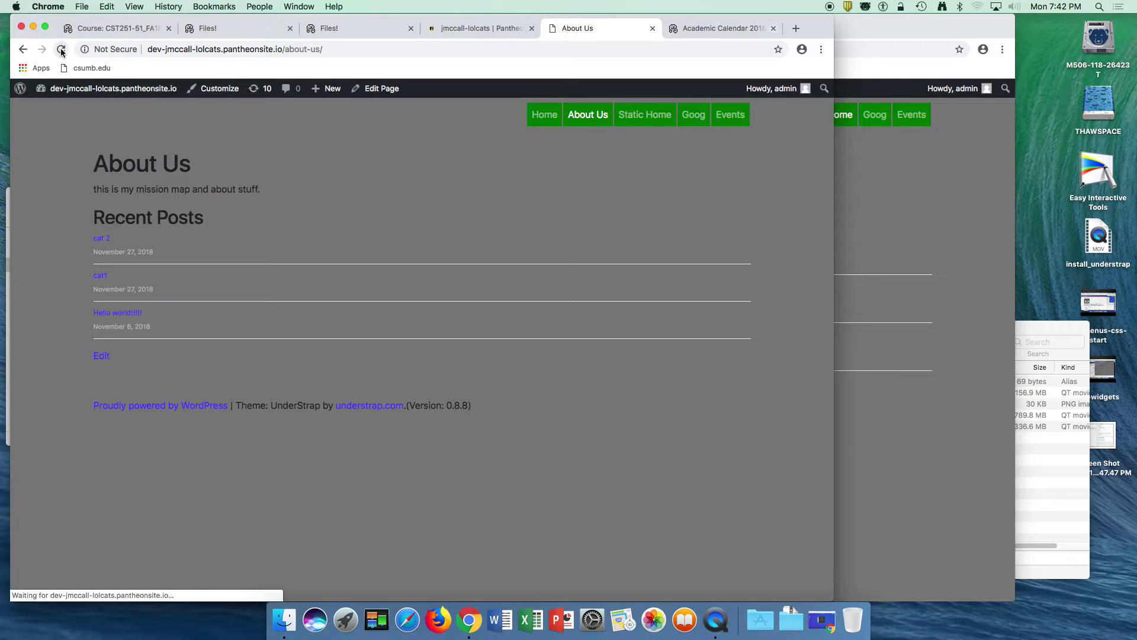
left_click(477, 28)
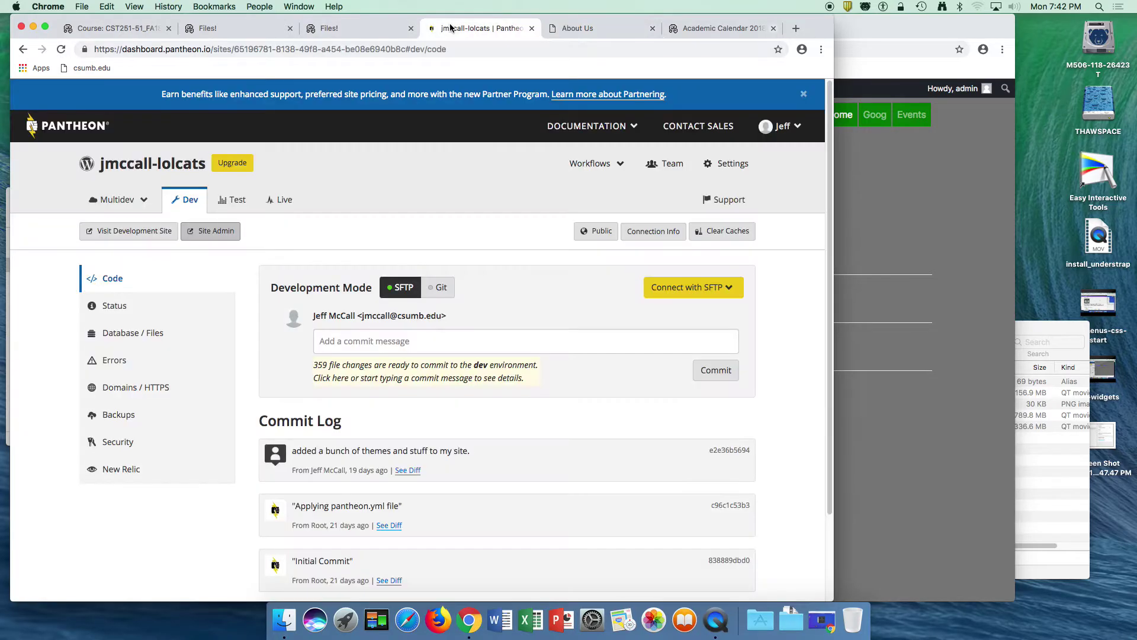
left_click(711, 231)
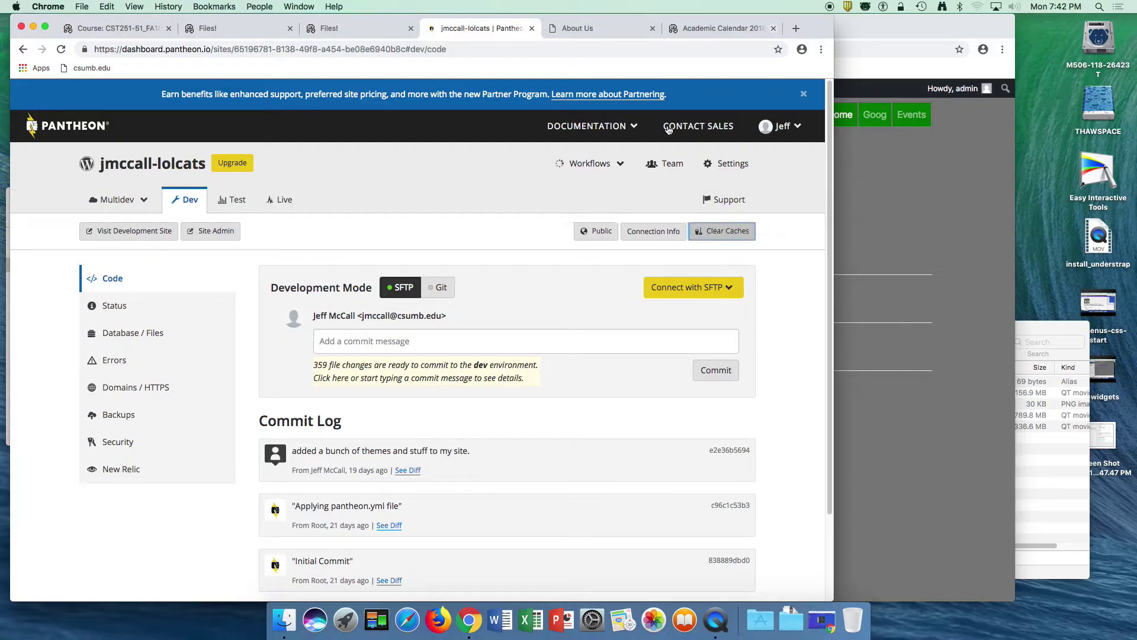
left_click(576, 29)
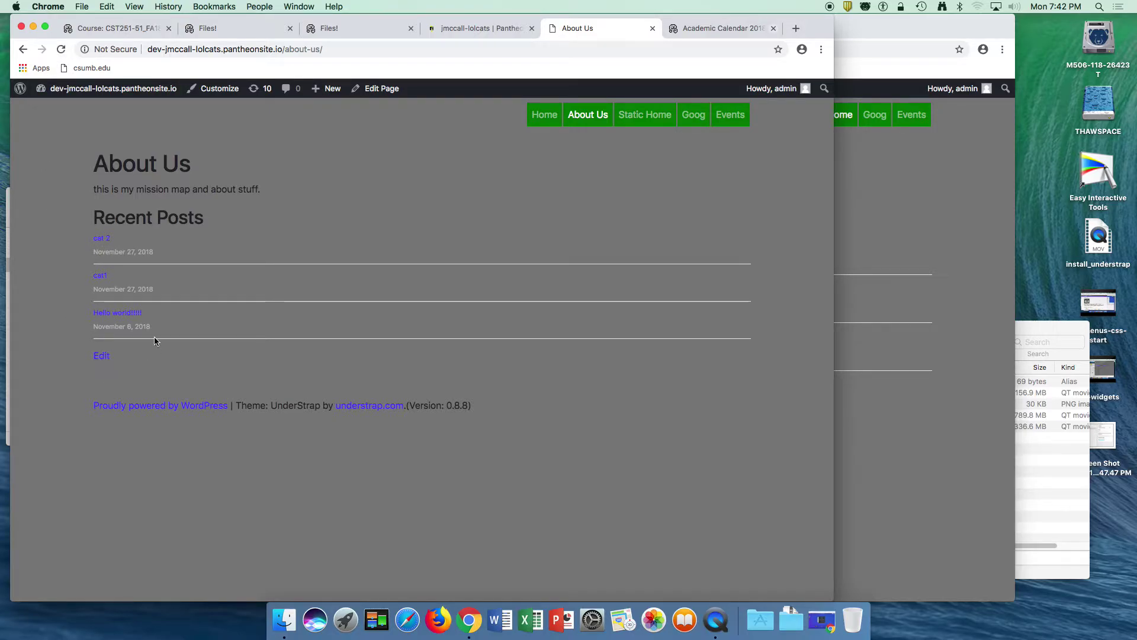
Open and reload the About Us page in the other browser window, and inspect its Recent Posts heading in DevTools.
left_click(896, 210)
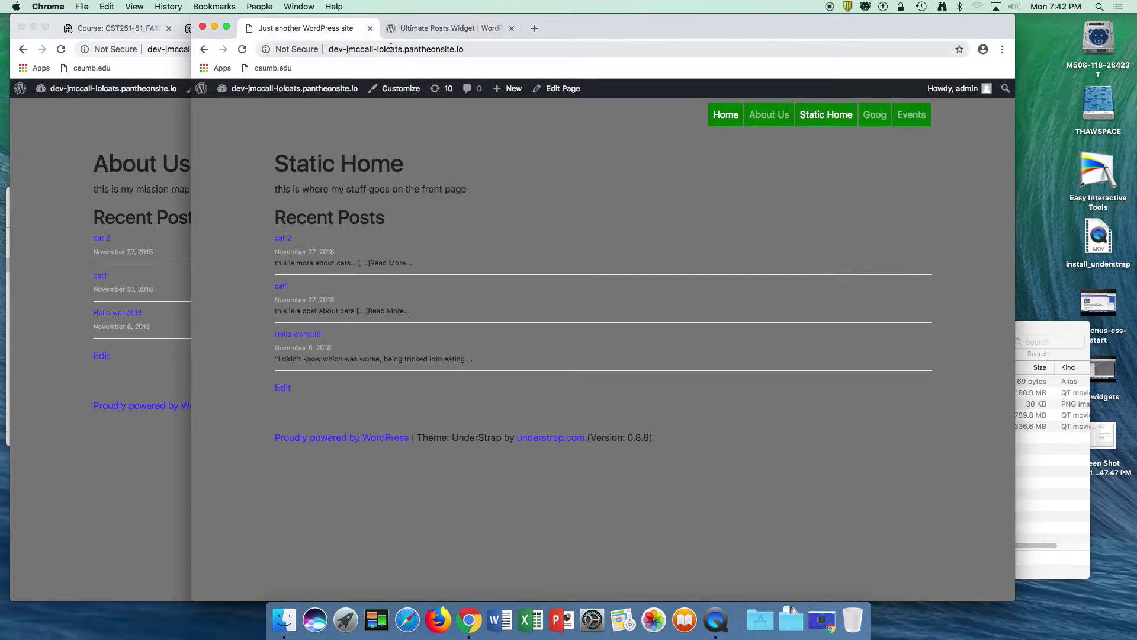
left_click(755, 118)
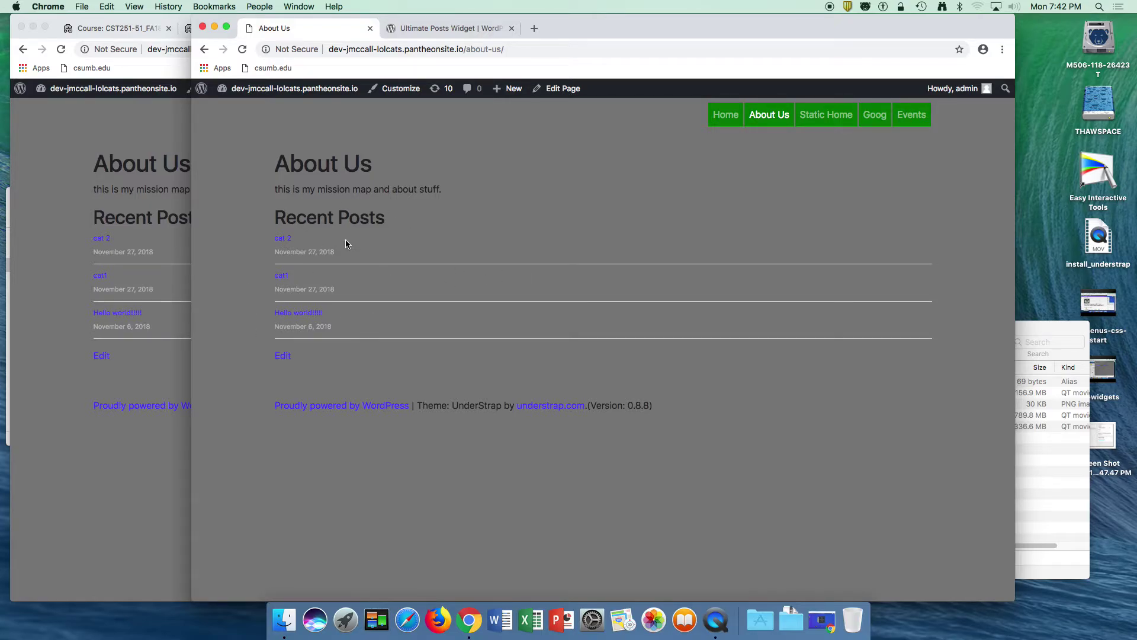
left_click(243, 50)
left_click_drag(270, 217, 388, 219)
right_click(312, 214)
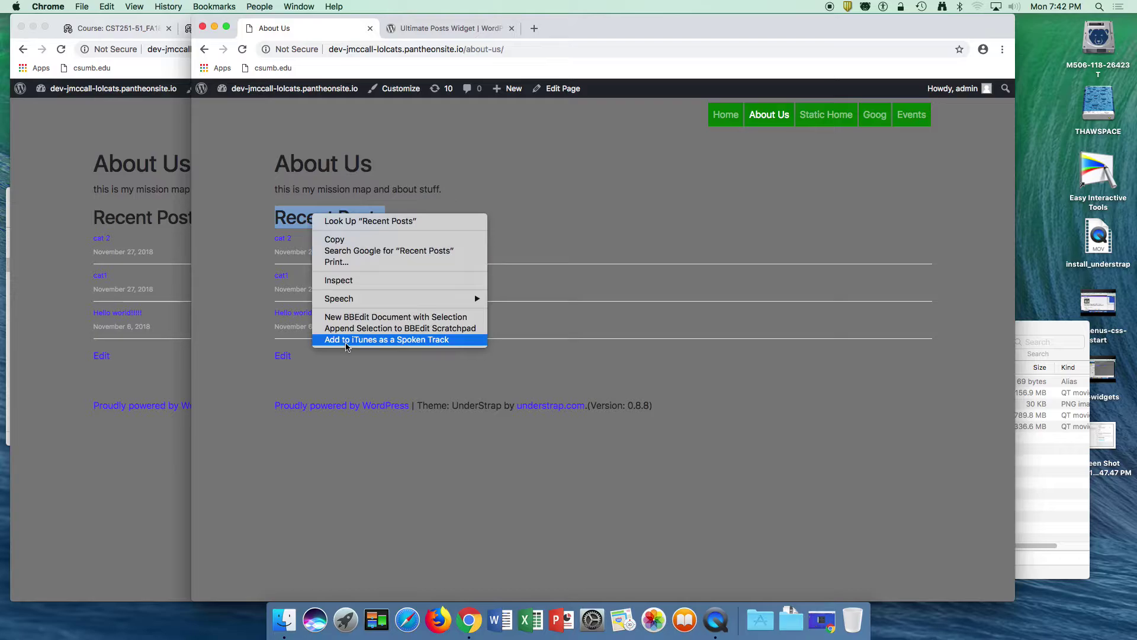
left_click(338, 282)
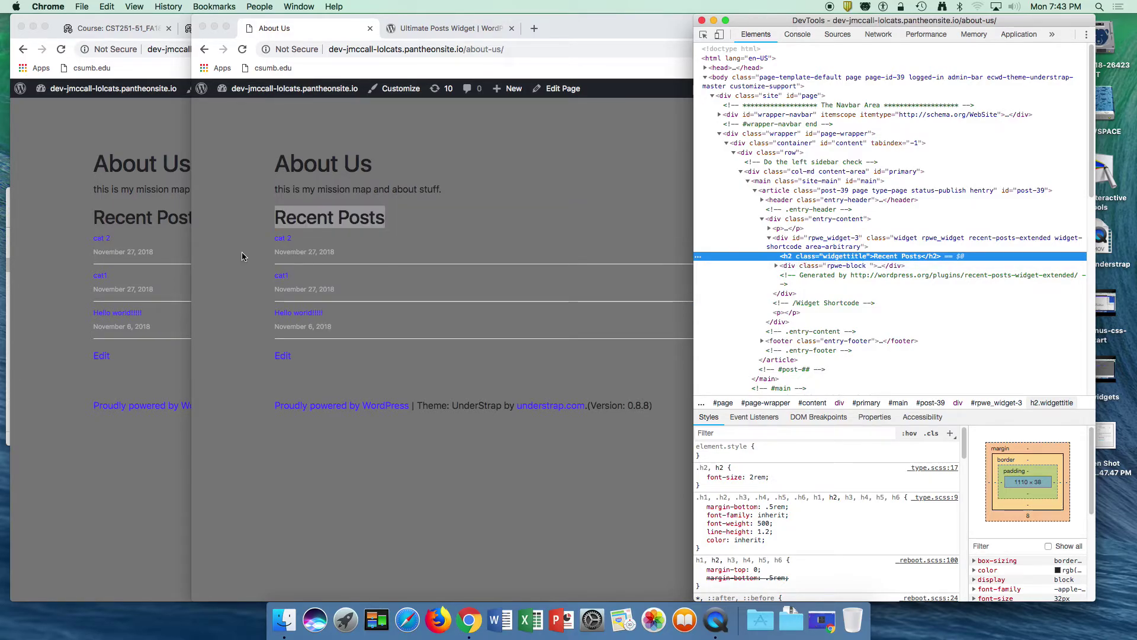
Return to the first browser window and open the Simple CSS editor in the site's WordPress admin.
left_click(51, 126)
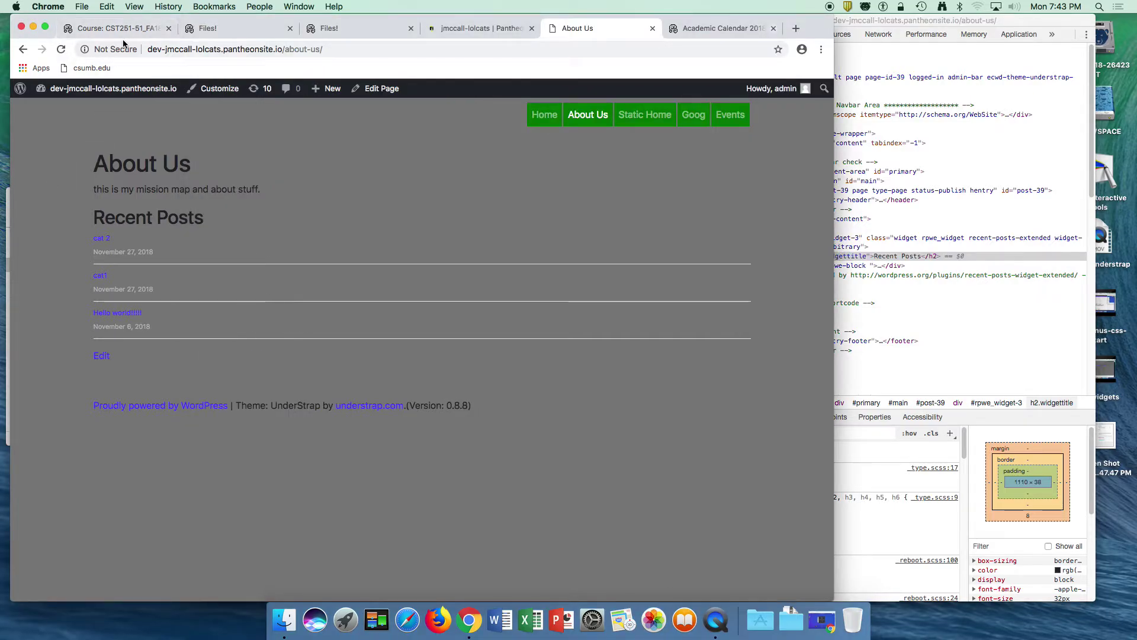
left_click(476, 28)
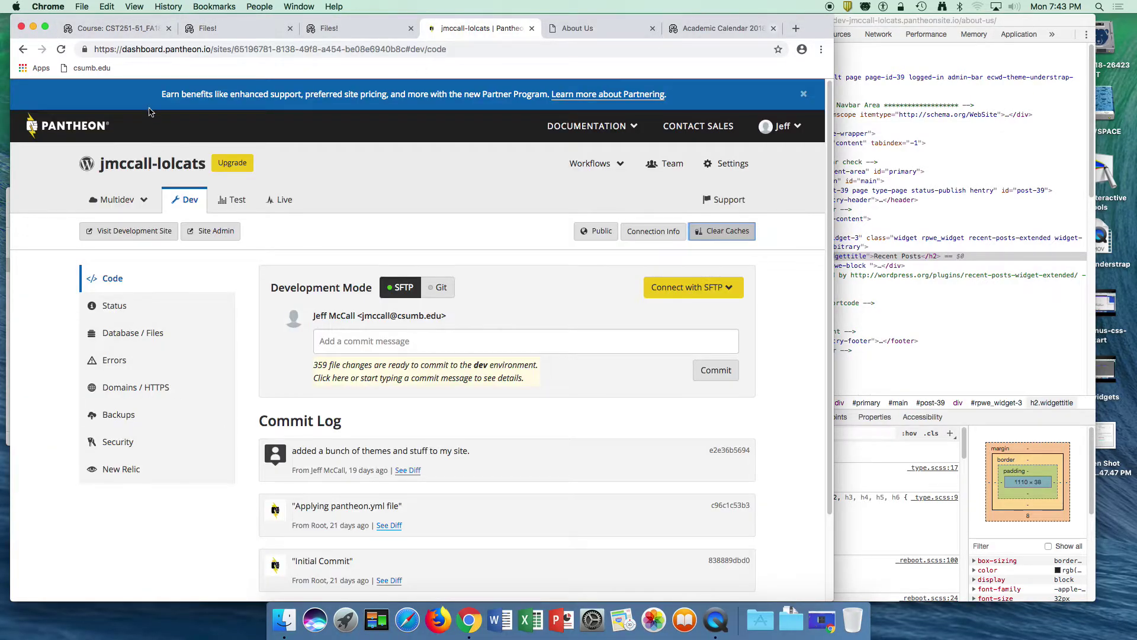
left_click(580, 29)
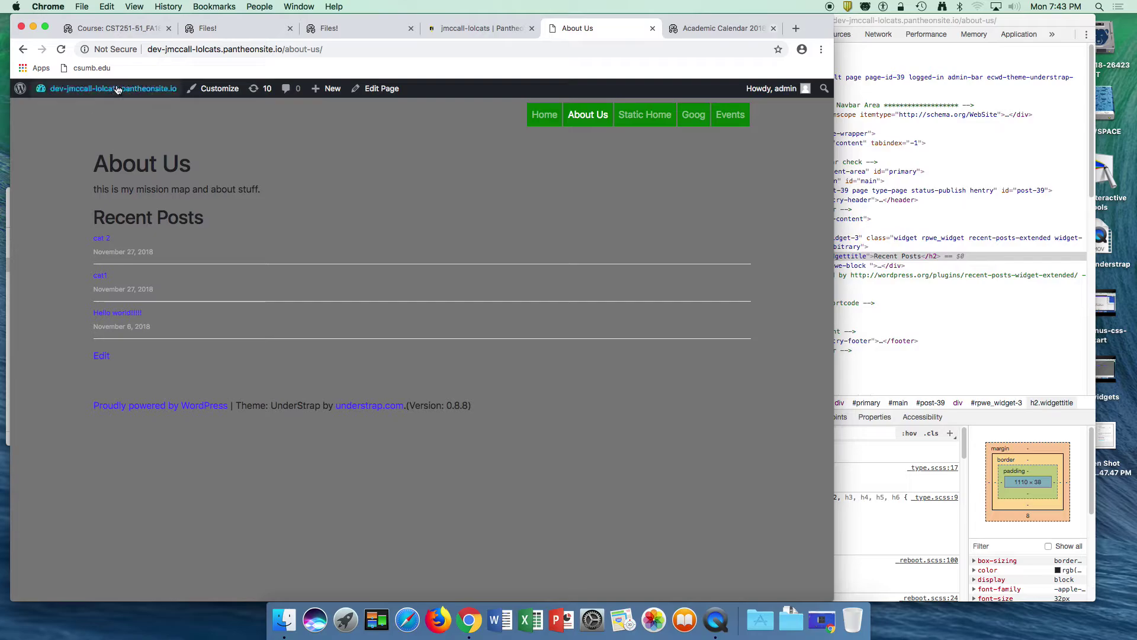
left_click(44, 109)
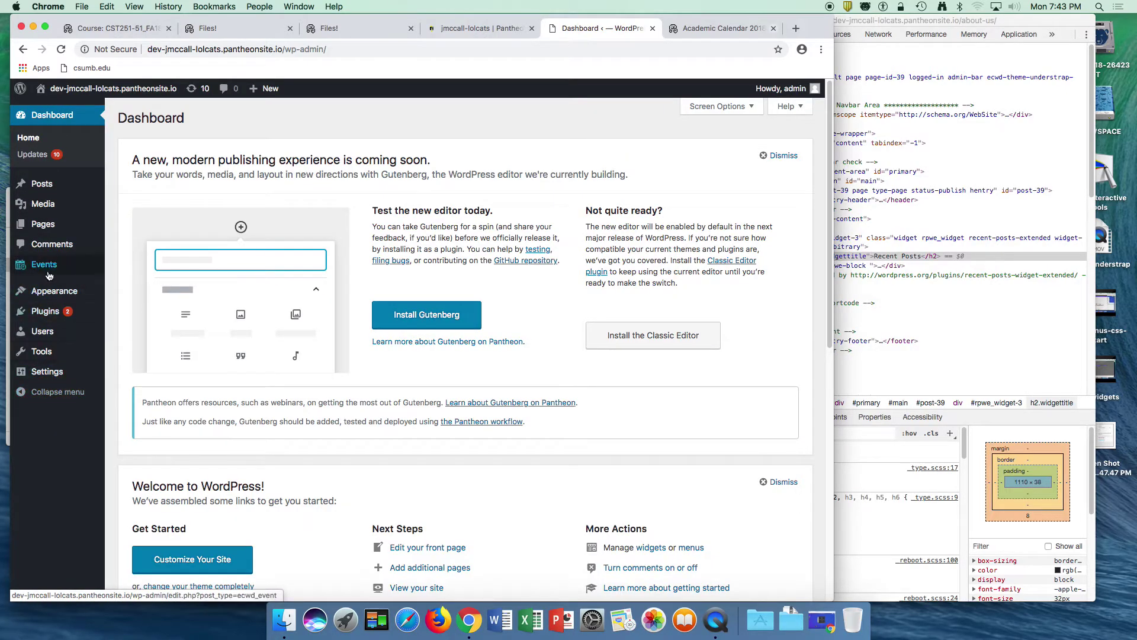
left_click(49, 291)
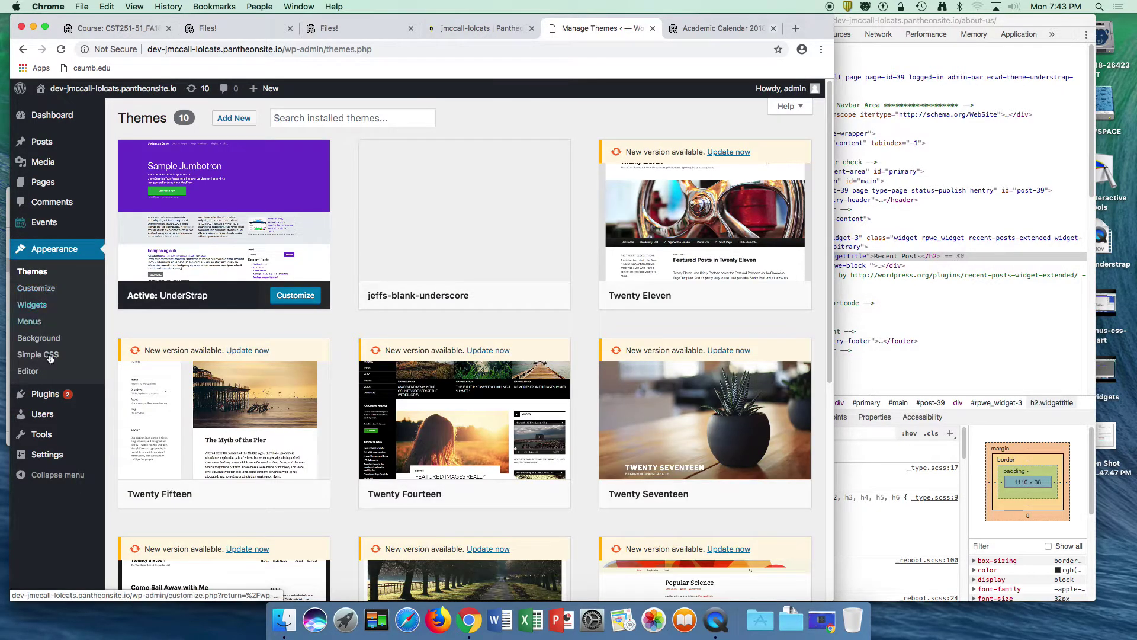
left_click(33, 354)
Copy the heading's class name widgettitle from DevTools onto a new last line of the CSS as the selector .widgettitle.
left_click(169, 256)
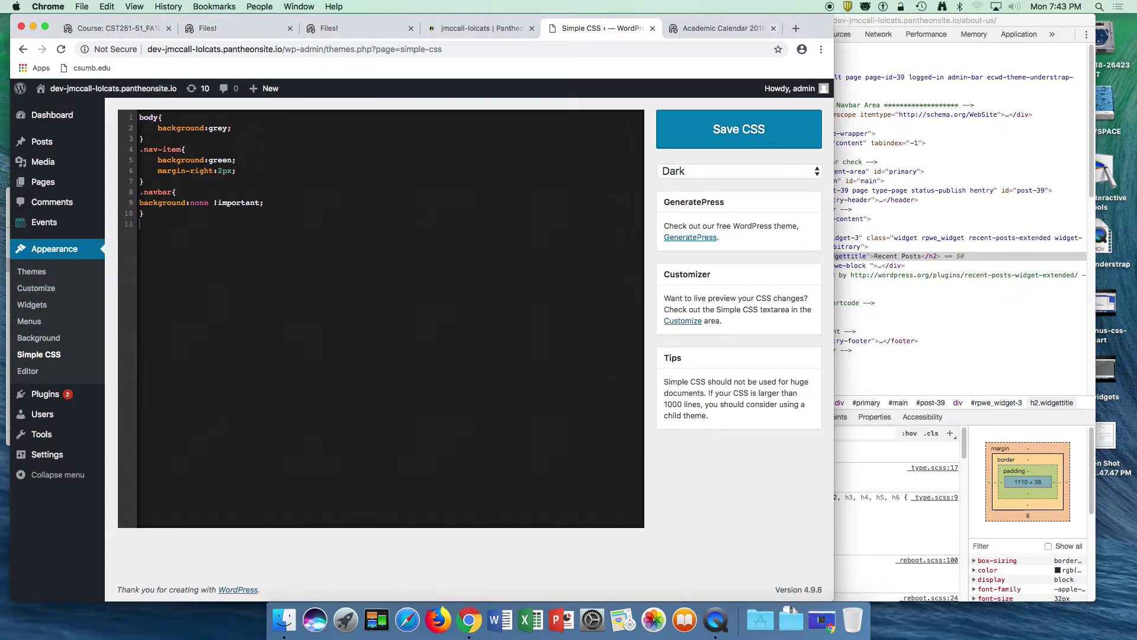
type("wi")
left_click(930, 341)
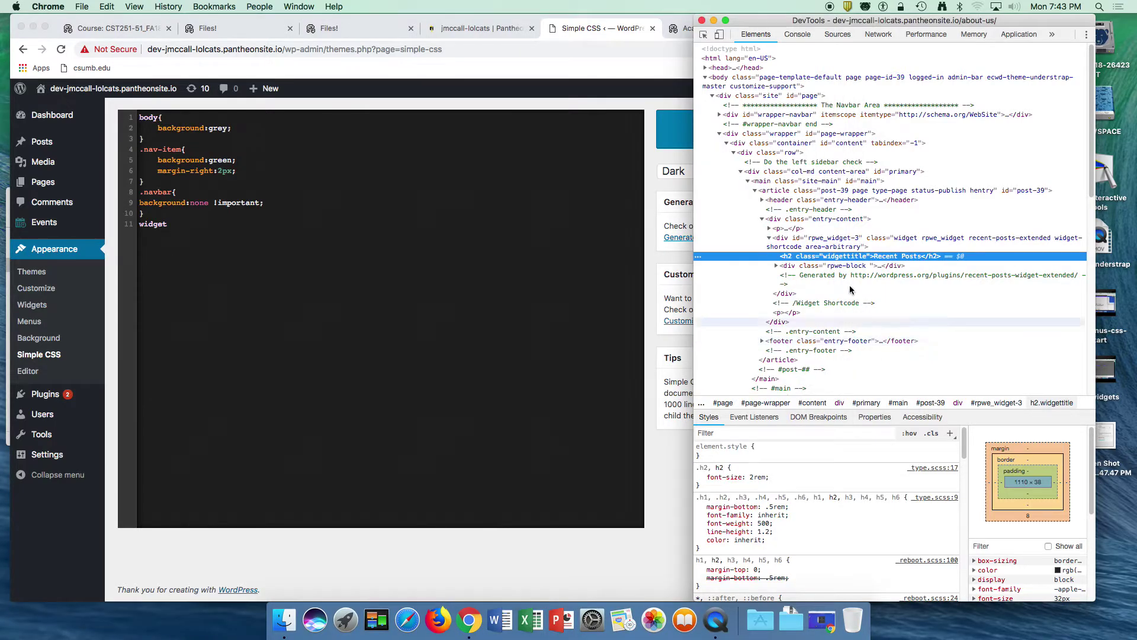
double_click(837, 257)
key("super+c")
left_click(351, 260)
key("super+v")
left_click(128, 224)
key("super+v")
left_click(140, 224)
type(".")
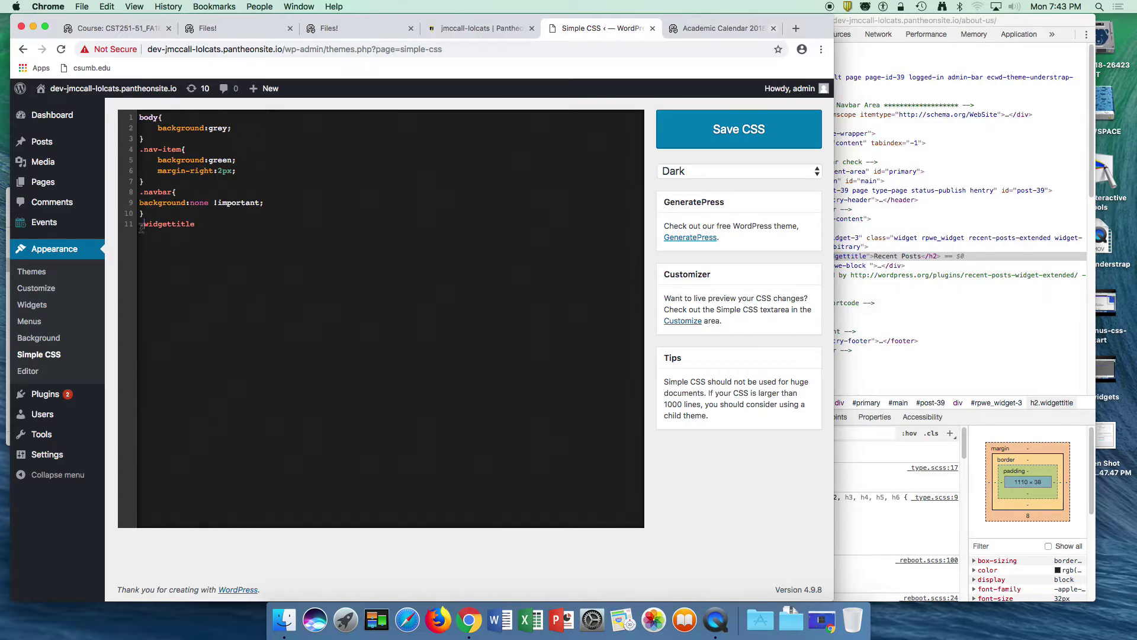
Complete the .widgettitle rule with the declaration "display:none:" on its own line and save the CSS.
left_click(196, 224)
type("{     ")
type("display")
type(":none:")
left_click(715, 143)
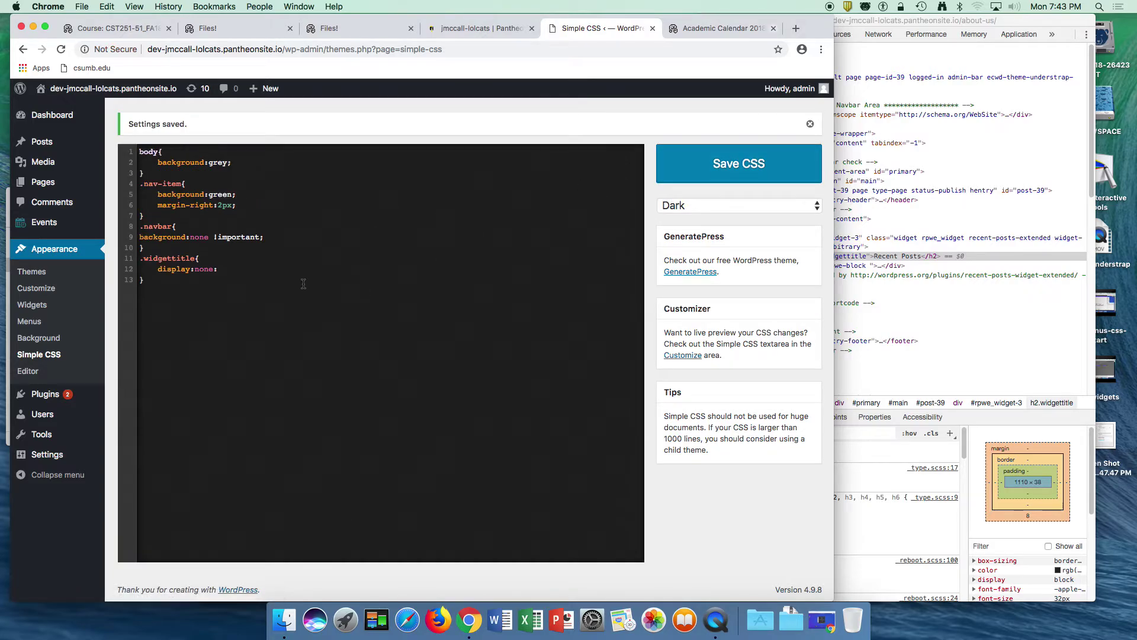
Close the Academic Calendar page and the DevTools window.
left_click(715, 28)
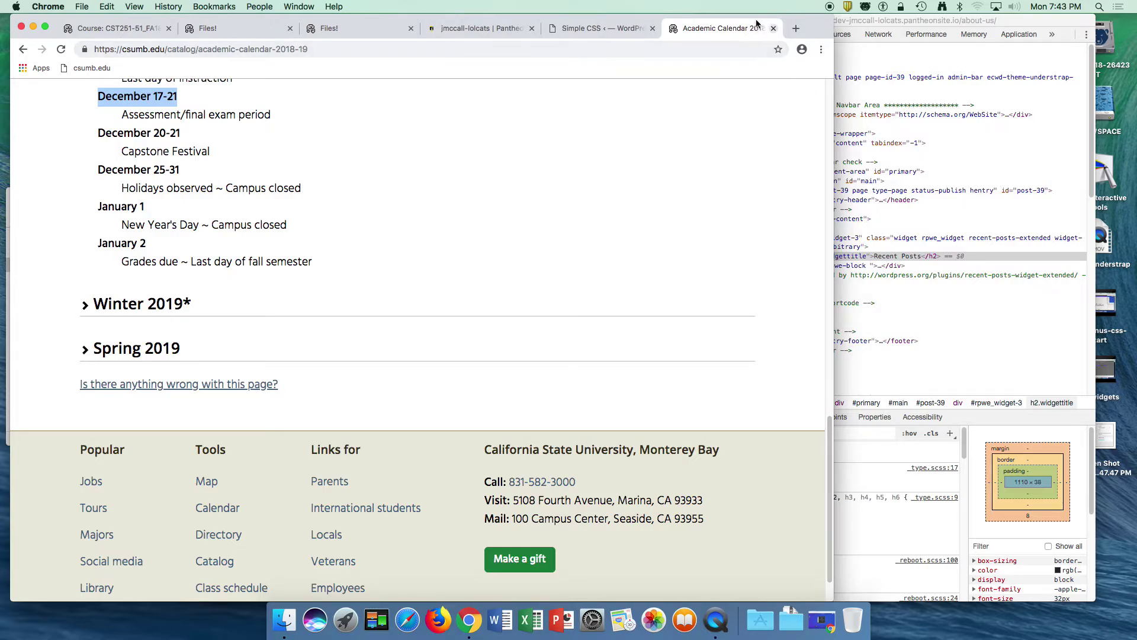
left_click(774, 28)
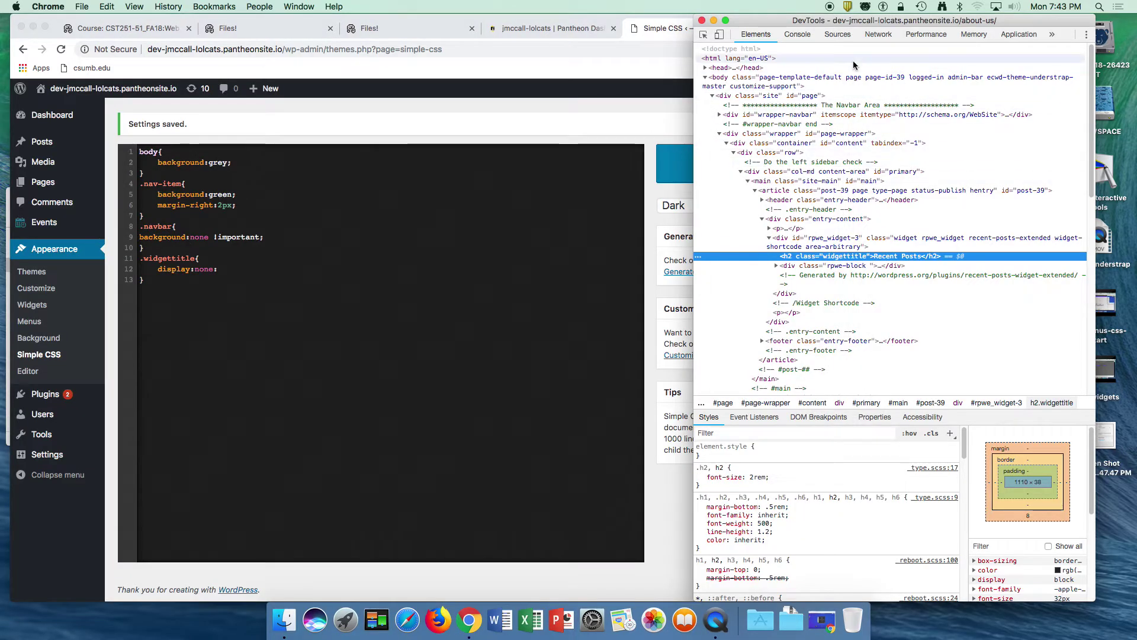
left_click(703, 21)
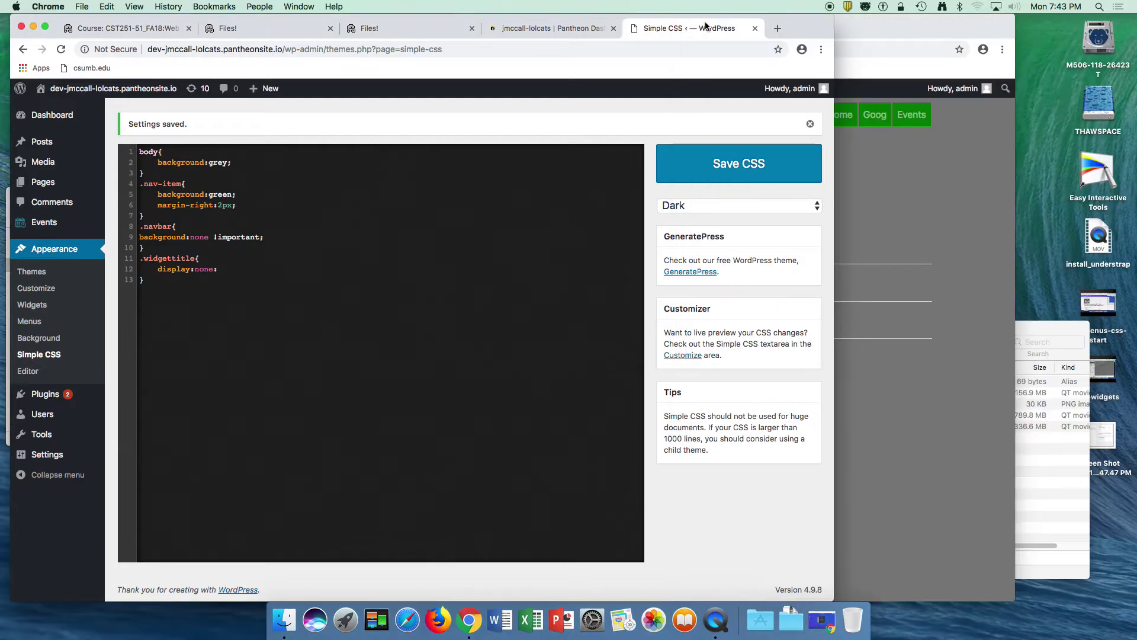
Reload the About Us page in the other browser window to check the heading.
left_click(938, 198)
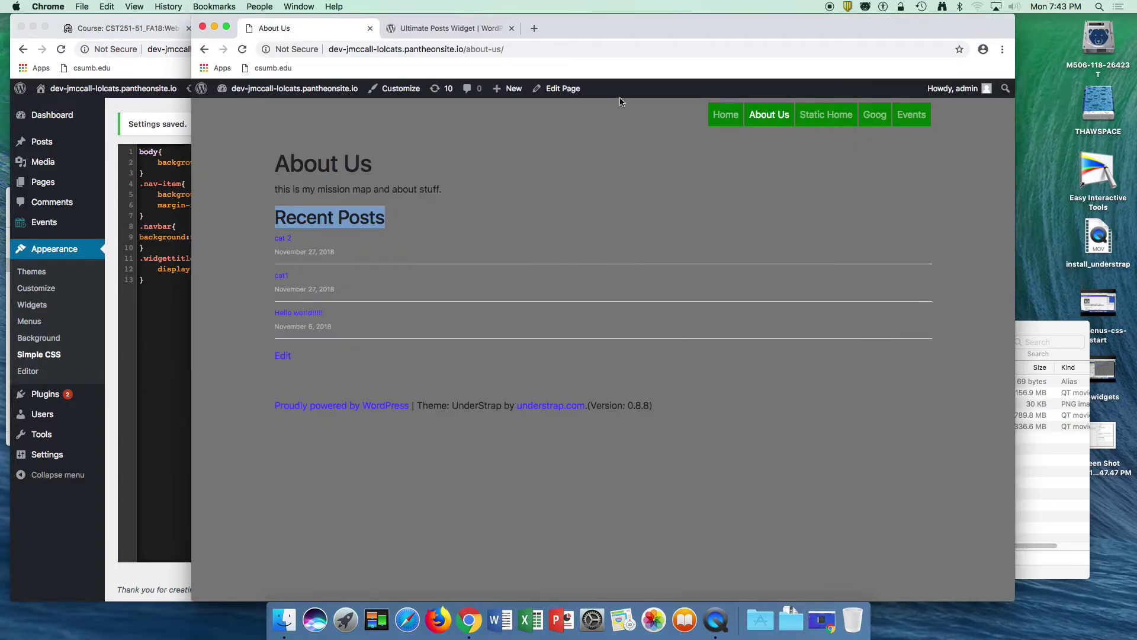
left_click(577, 49)
key("Return")
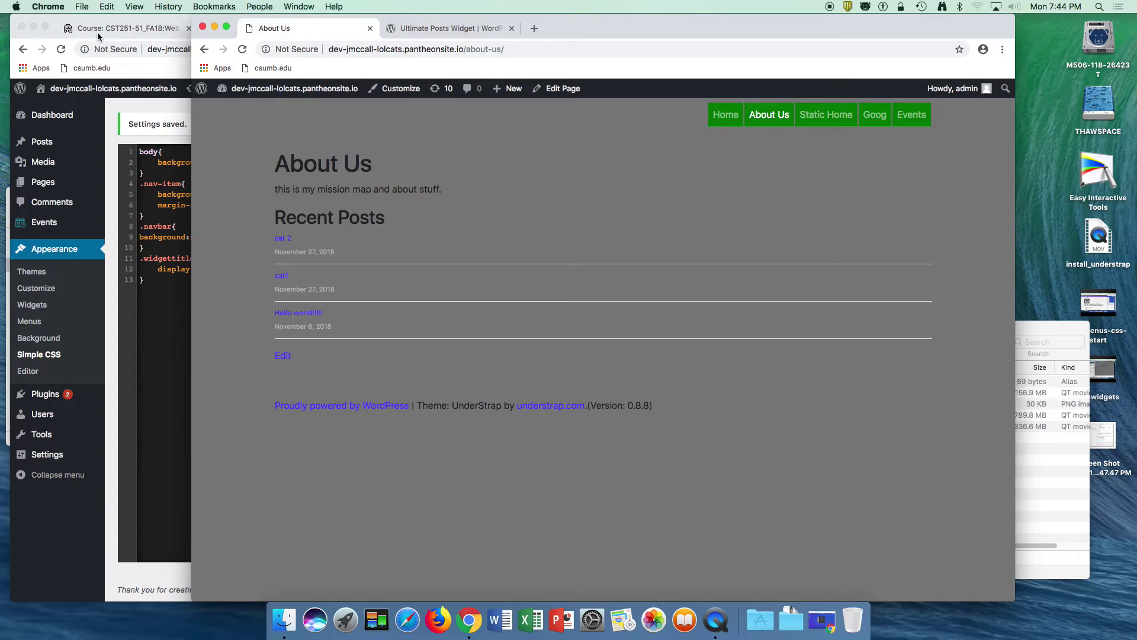
Clear the dev site's caches from the Pantheon dashboard and refresh the About Us page.
left_click(138, 38)
left_click(122, 28)
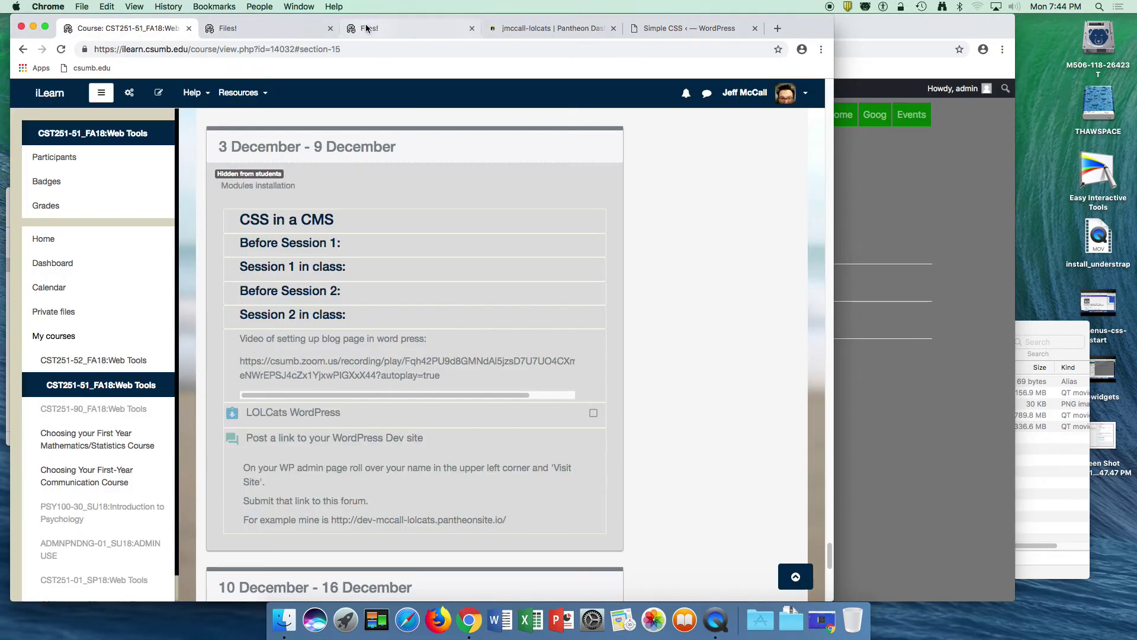
left_click(552, 27)
left_click(713, 231)
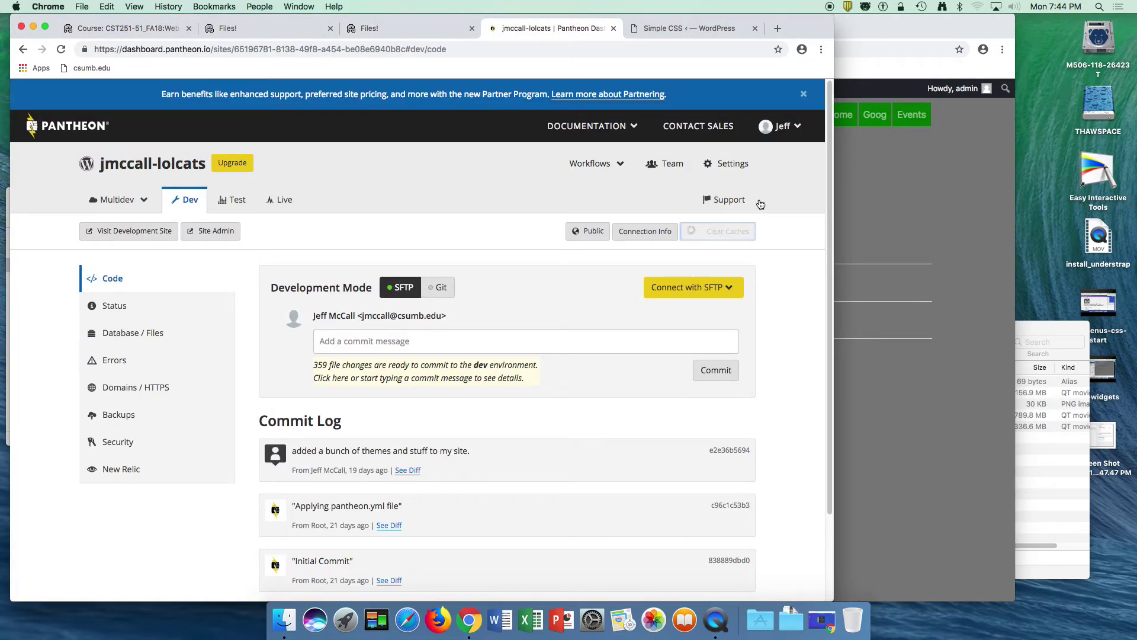
left_click(915, 176)
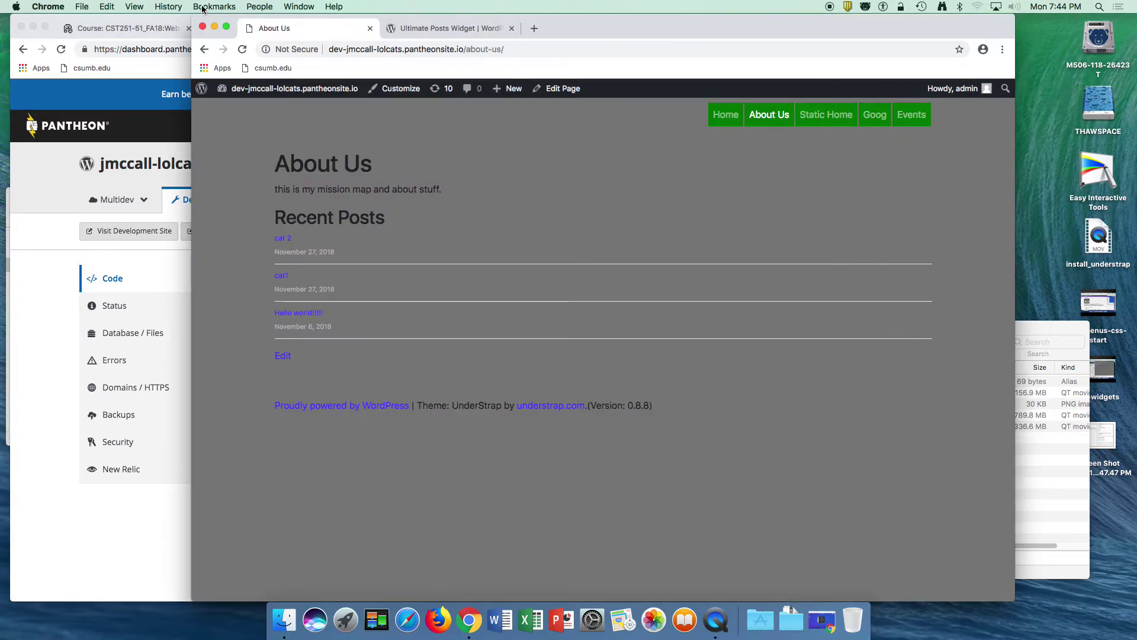
left_click(242, 50)
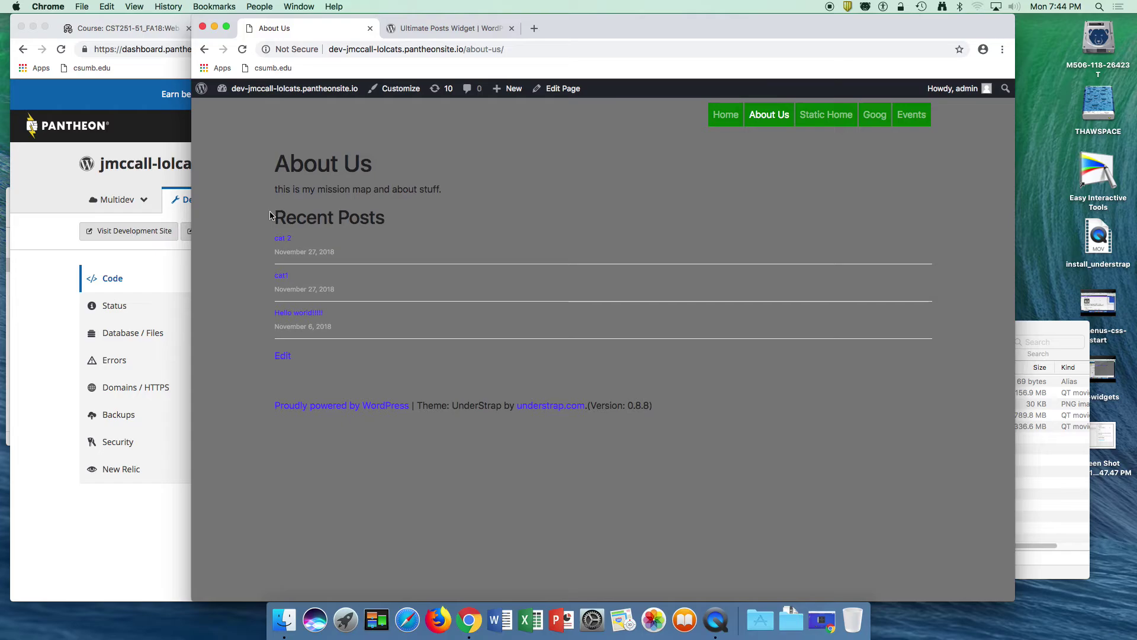
Inspect the Recent Posts heading to examine the .widgettitle rule applied to it, and return to the page.
right_click(308, 222)
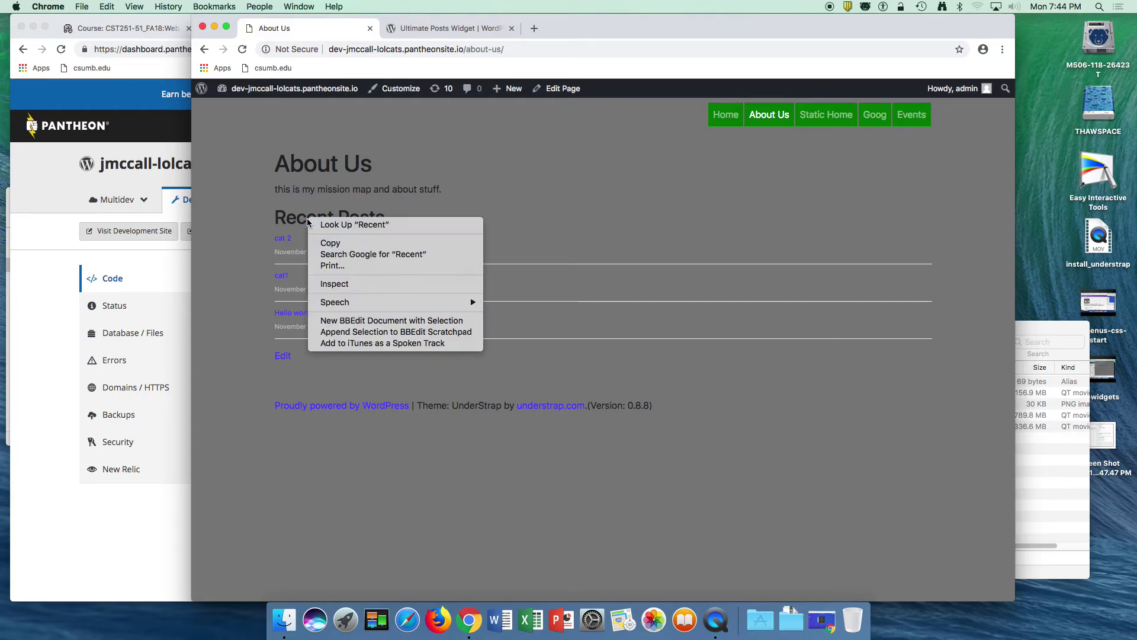
left_click(336, 286)
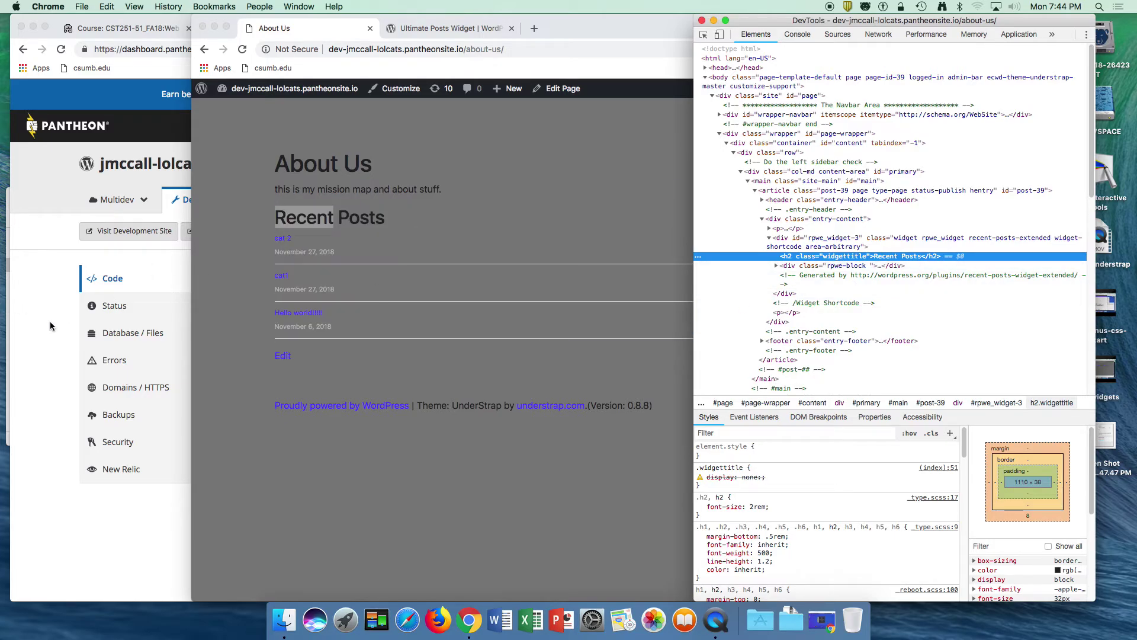
left_click(227, 181)
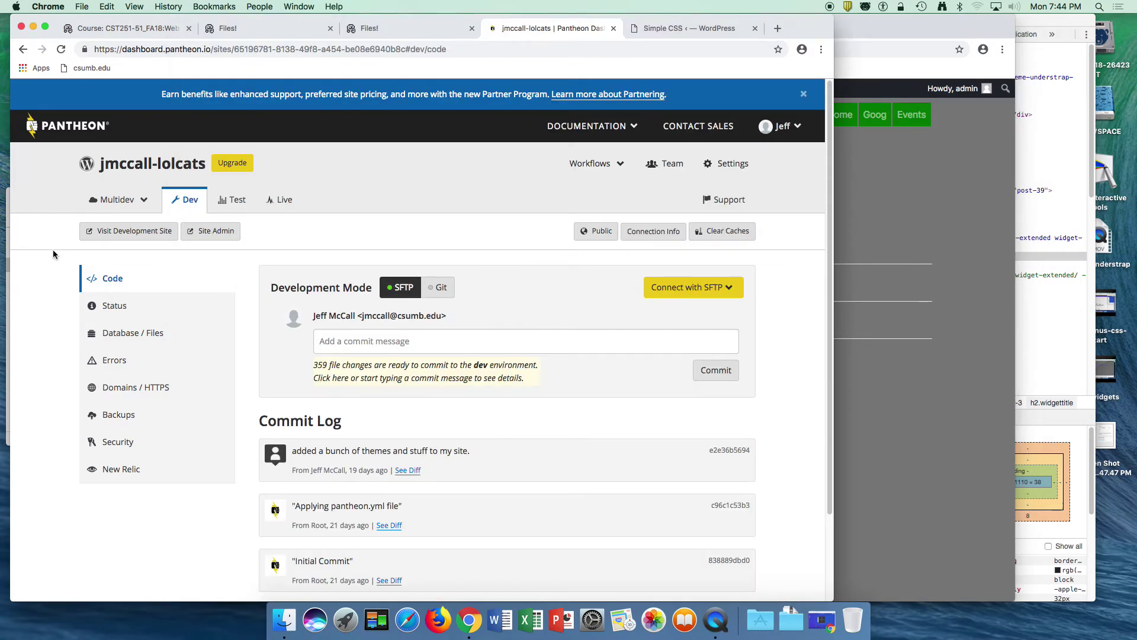
left_click(52, 250)
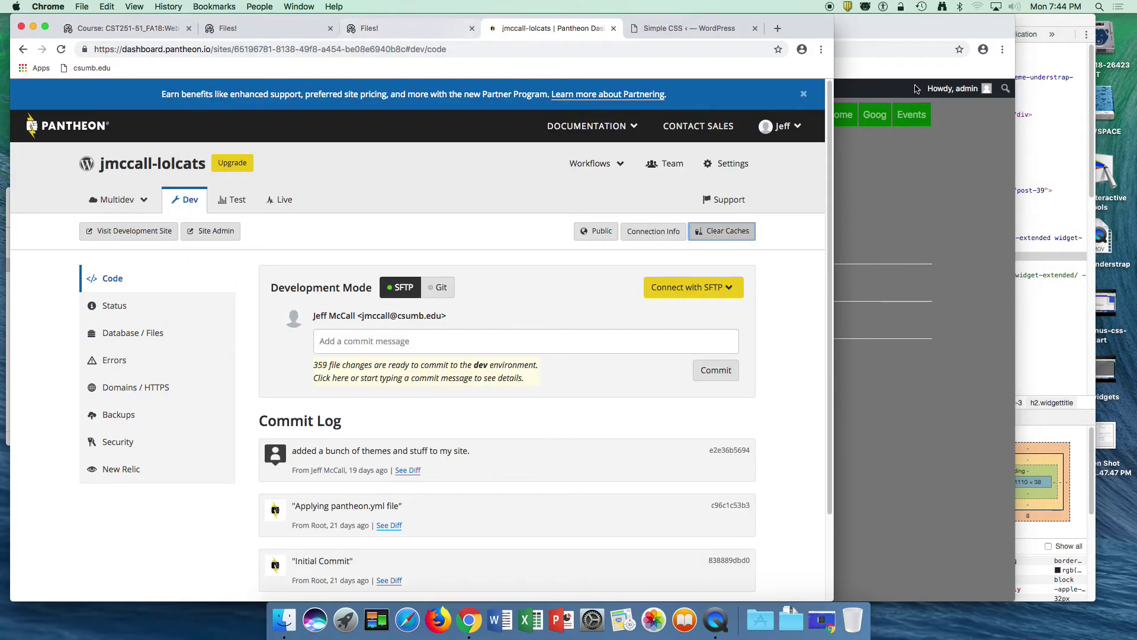
left_click(907, 174)
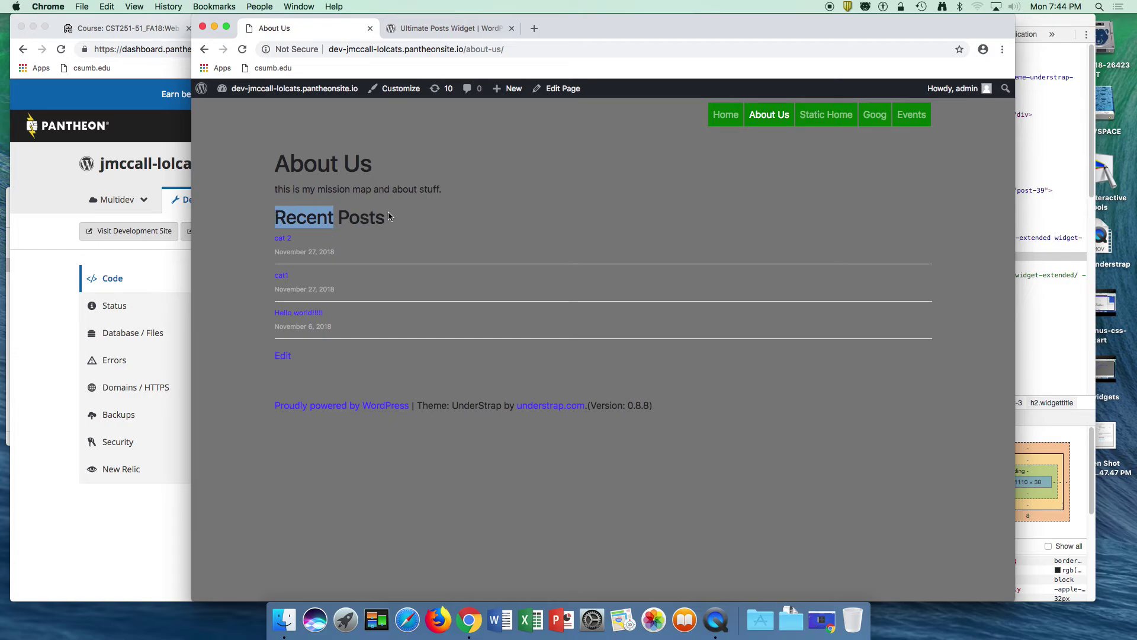
left_click_drag(390, 217, 268, 220)
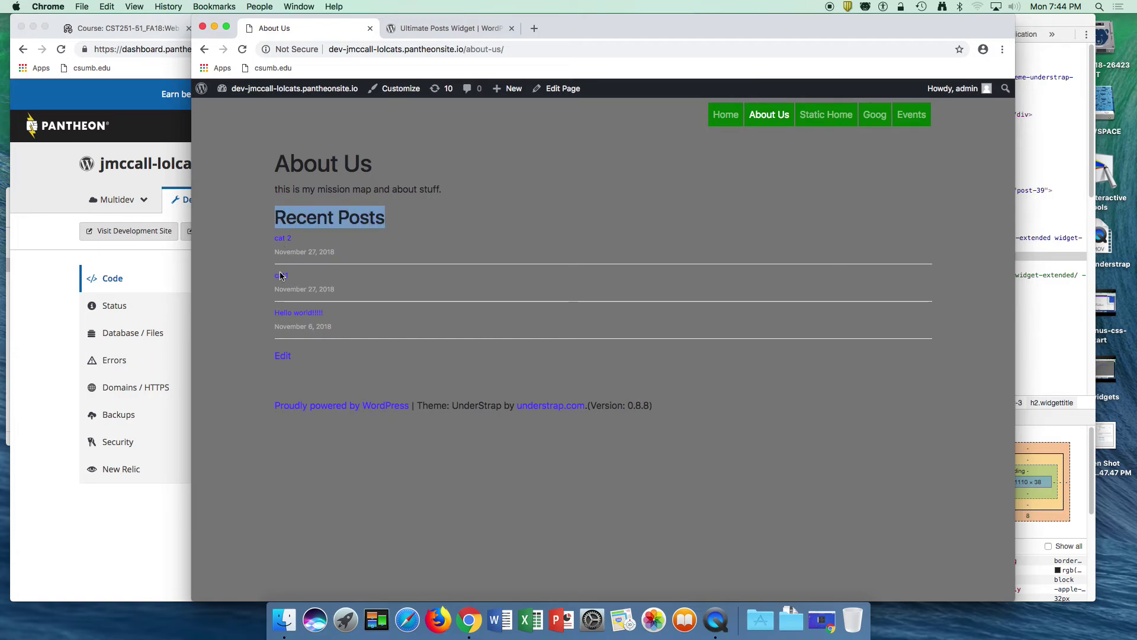
Inspect the cat 2 post title, its rpwe-li list item and the parent rpwe-ul list, and leave DevTools.
right_click(318, 240)
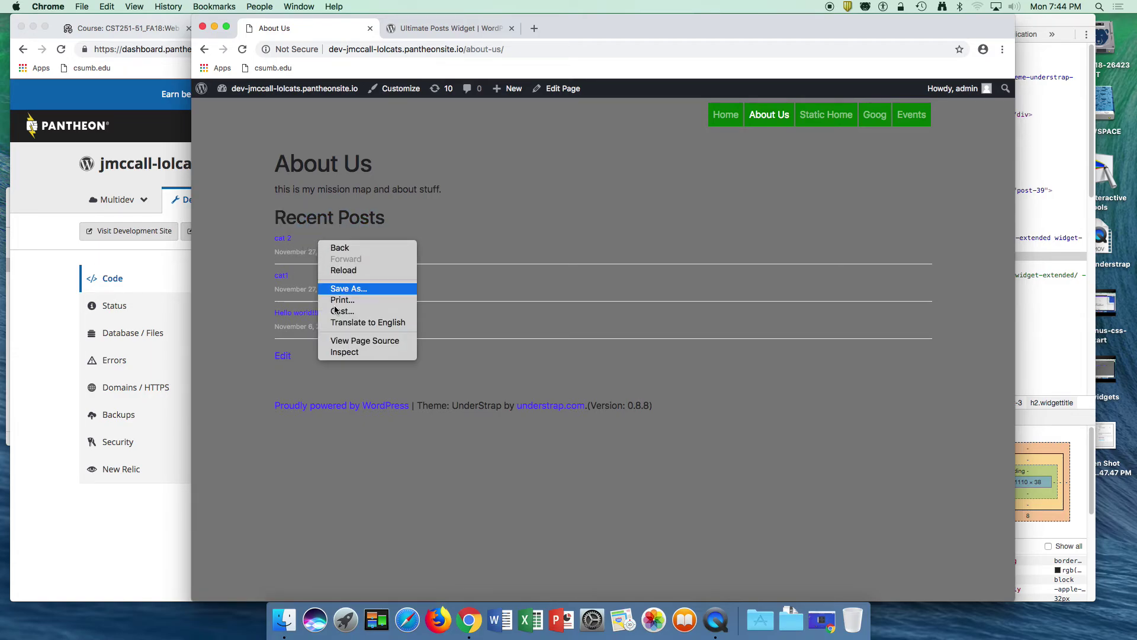
left_click(343, 352)
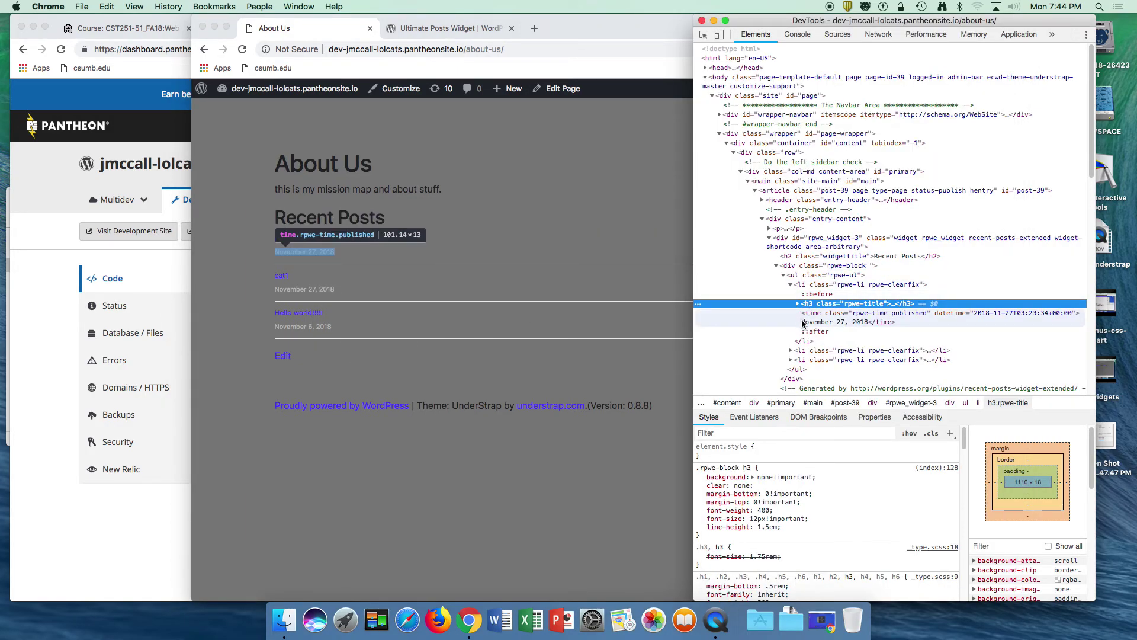
left_click(812, 285)
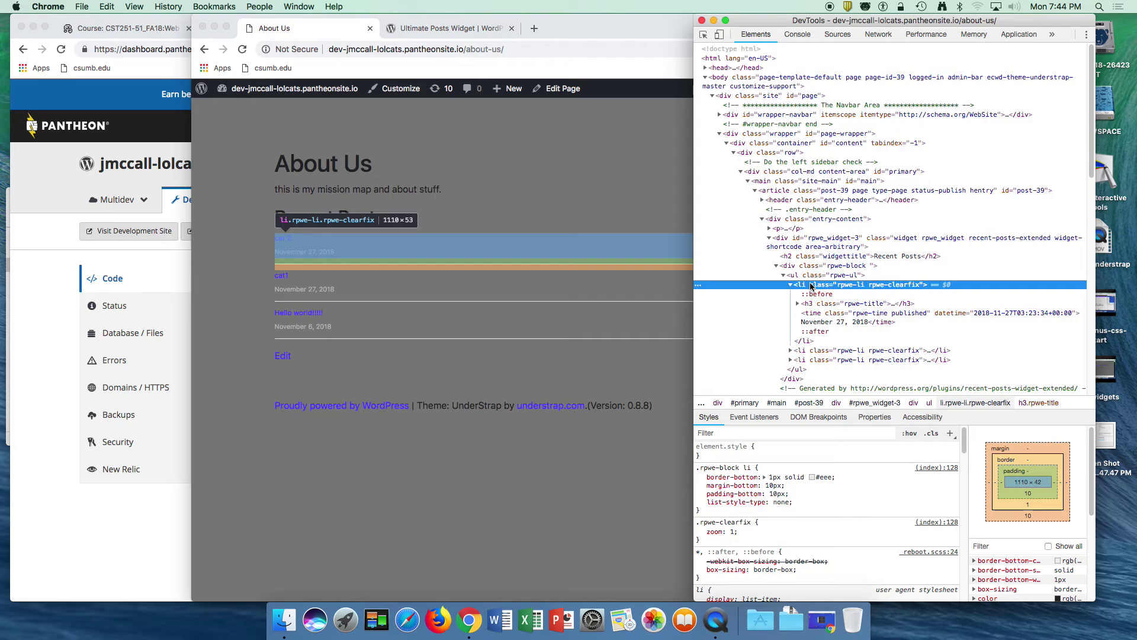
left_click(798, 276)
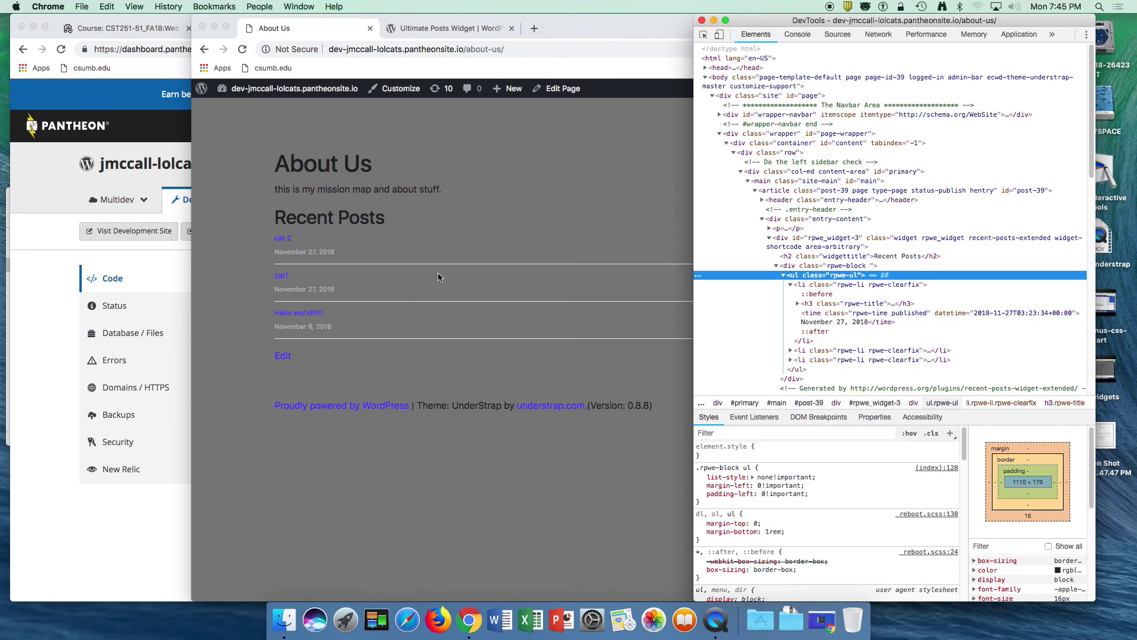
key("super+alt+i")
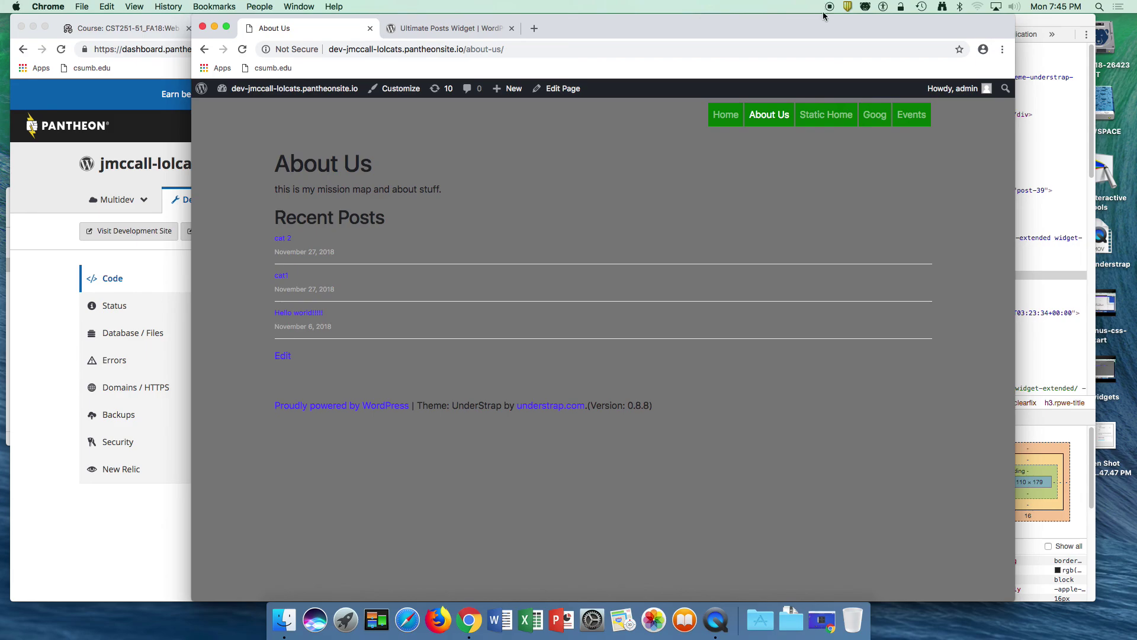